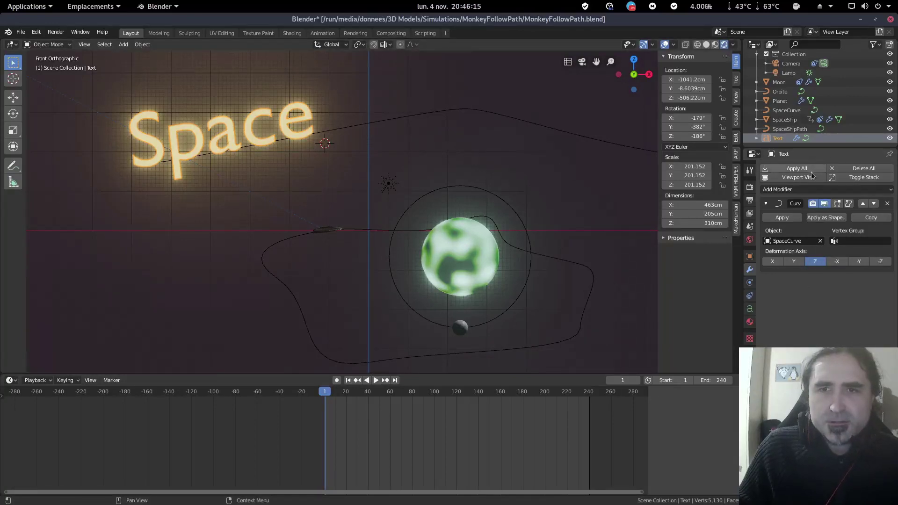
- Add an Armature modifier to the Text object below its Curve modifier
left_click(772, 190)
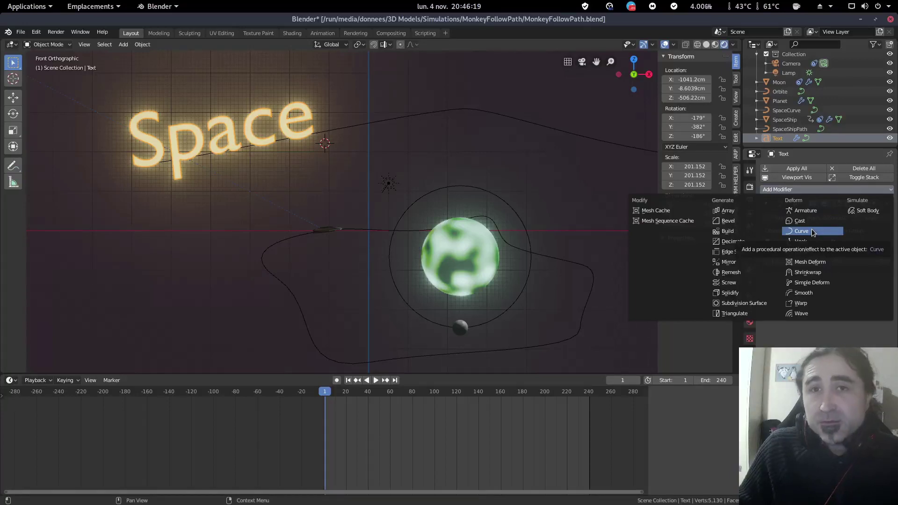
left_click(806, 211)
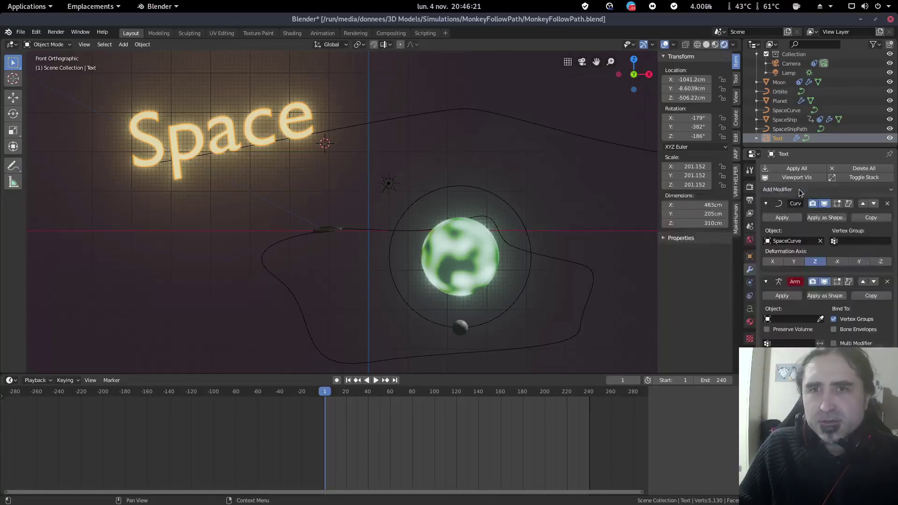
left_click(801, 190)
left_click(799, 190)
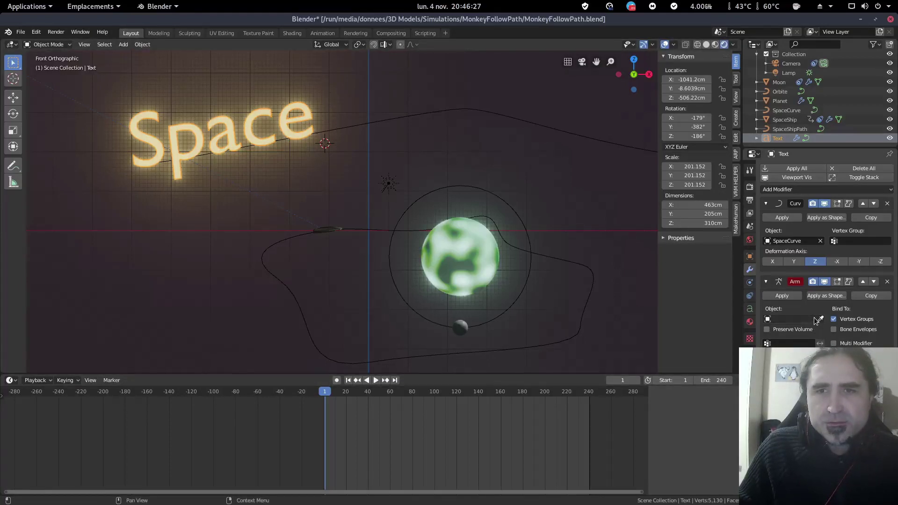
- Pick SpaceCurve as the Curve modifier's object and try moving the Space text along the curve
left_click(784, 242)
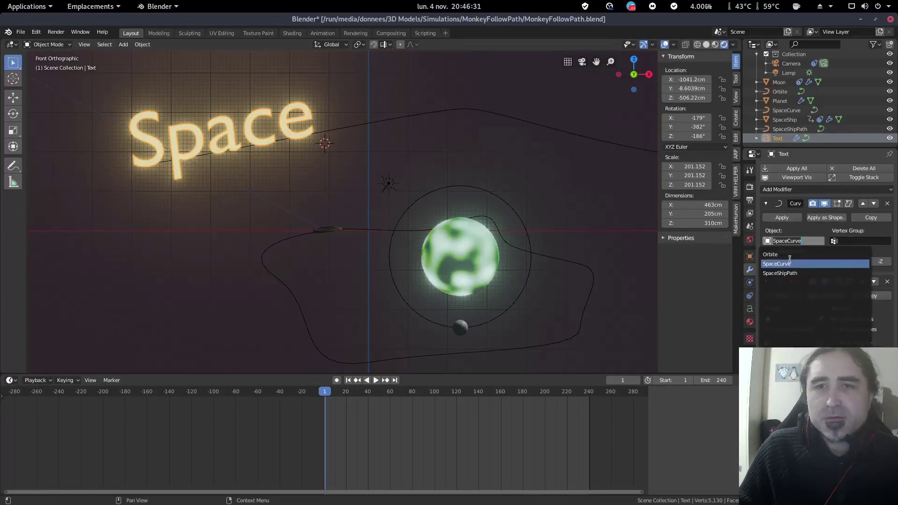
left_click(789, 264)
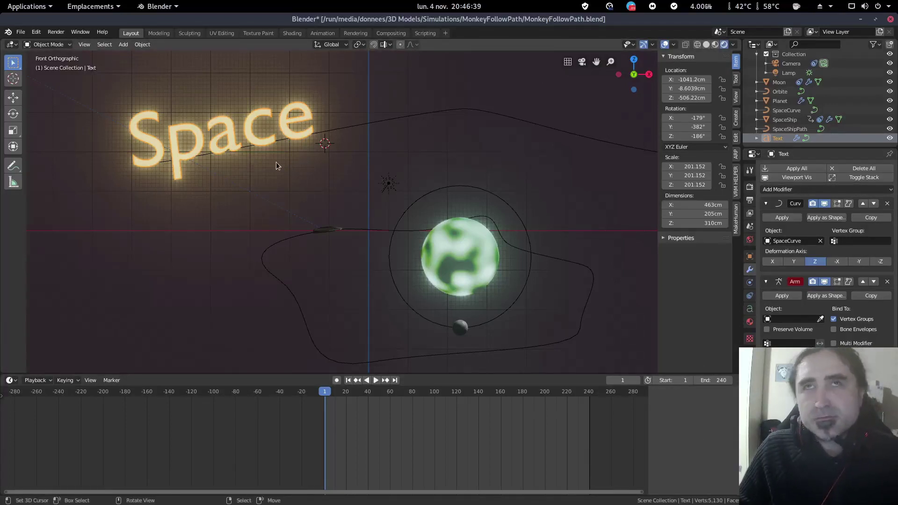
key("g")
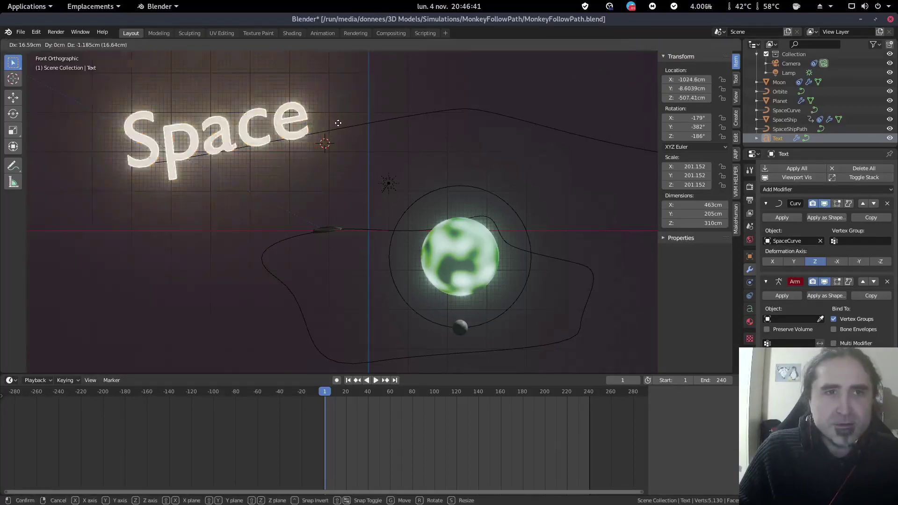
left_click(330, 150)
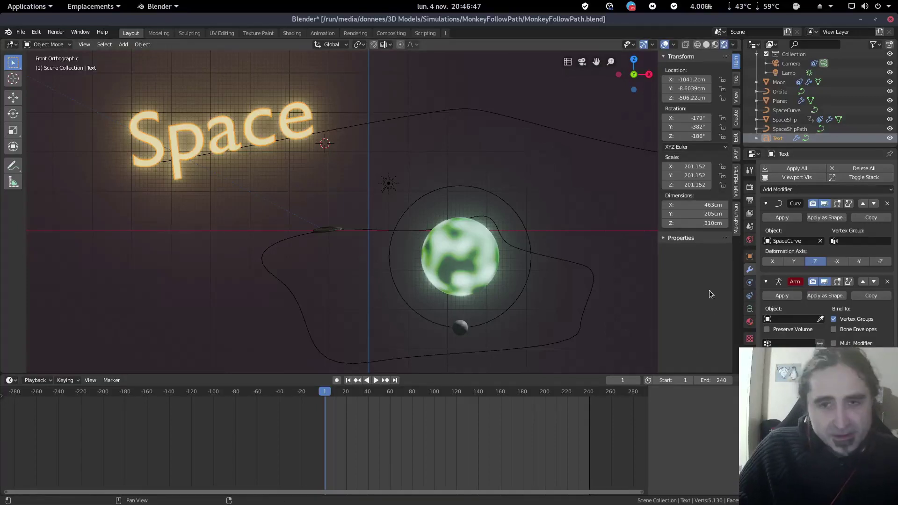
- Examine the Moon's Follow Path constraint and its Orbite target, and play back the orbit animation before returning to frame 1
left_click(460, 329)
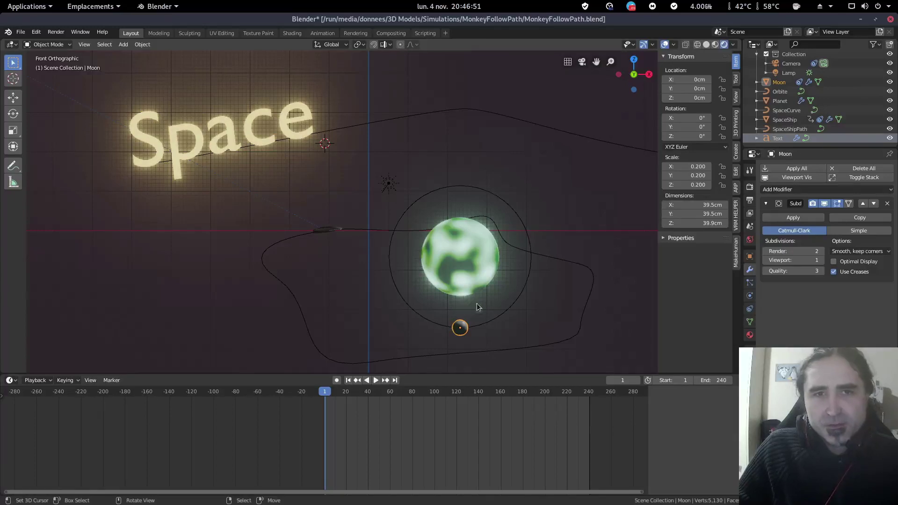
scroll(462, 329, "up", 1)
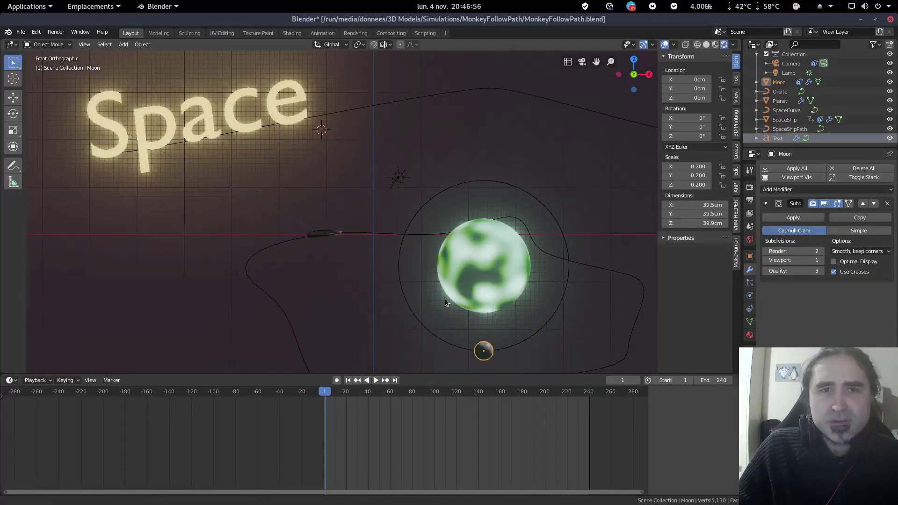
middle_click_drag(445, 299, 399, 238, "shift")
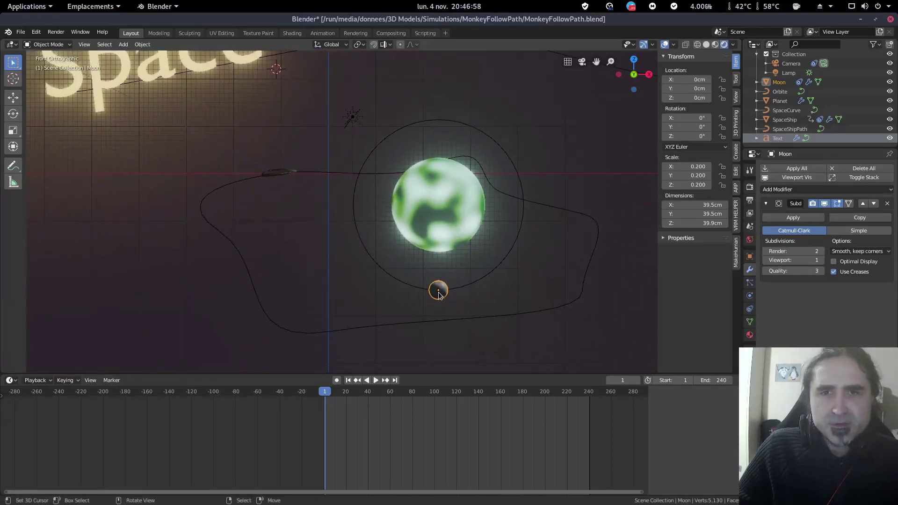
left_click(750, 313)
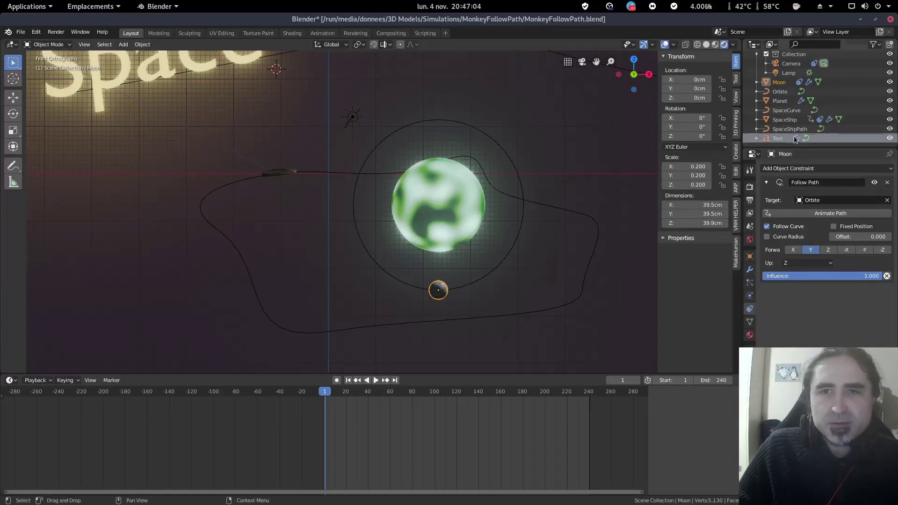
left_click(815, 168)
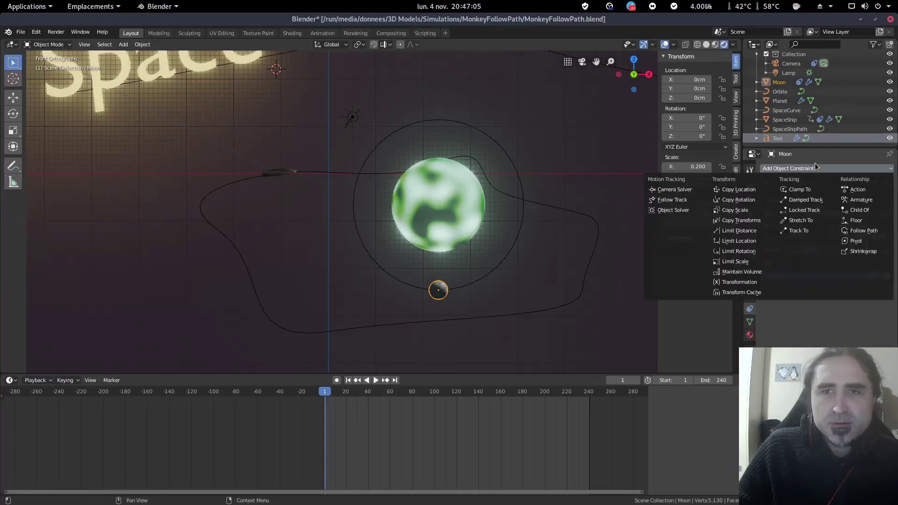
left_click(869, 232)
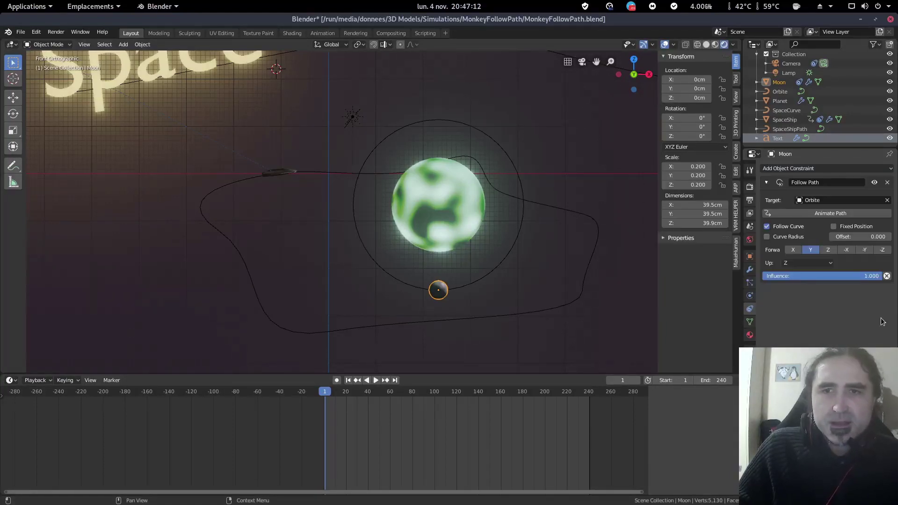
left_click(808, 199)
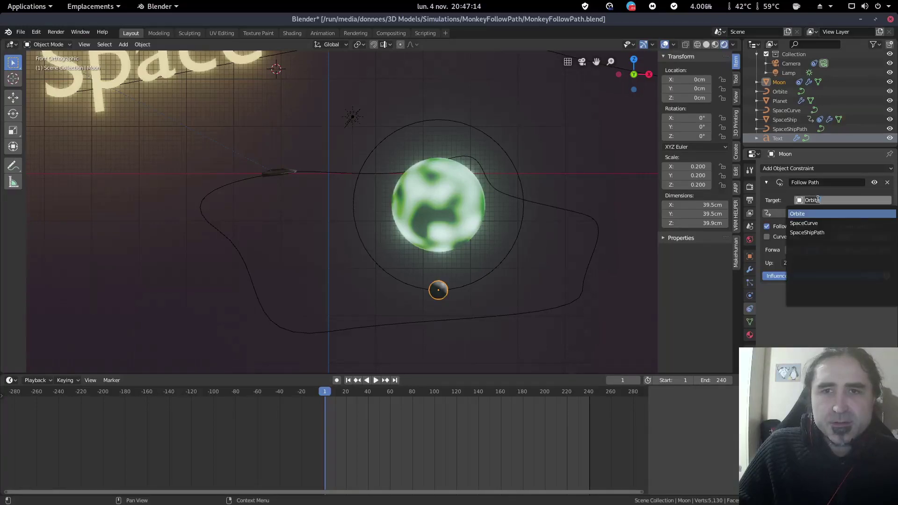
left_click(774, 251)
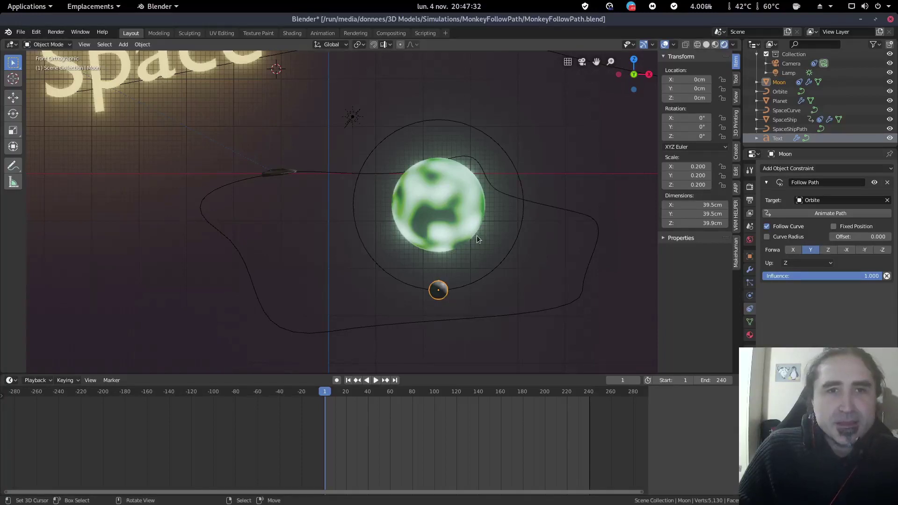
key("space")
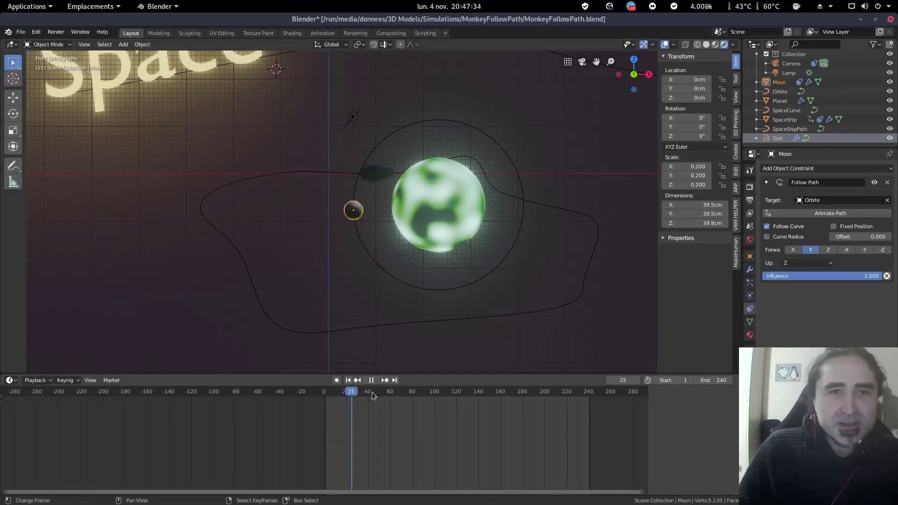
left_click_drag(414, 392, 326, 393)
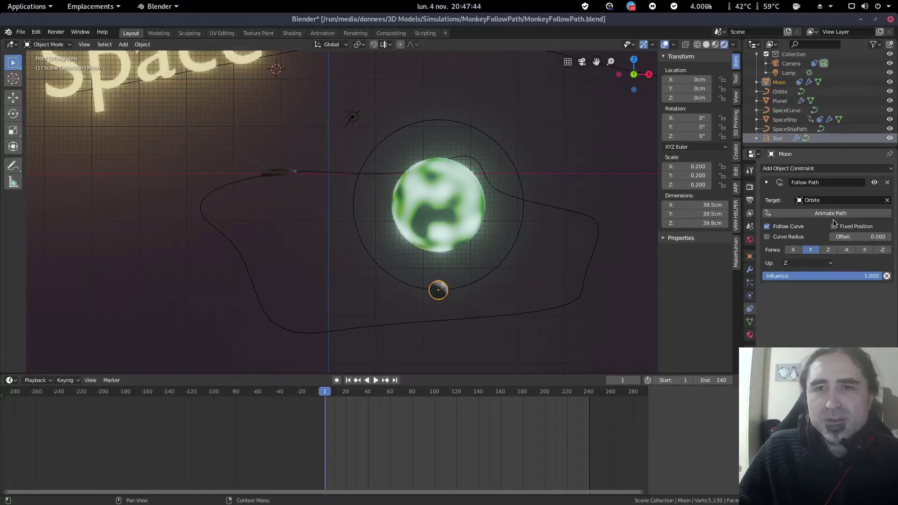
- Set the Moon's Follow Path offset to 10.9 and play the animation to check its starting position on the orbit
left_click_drag(859, 237, 820, 265)
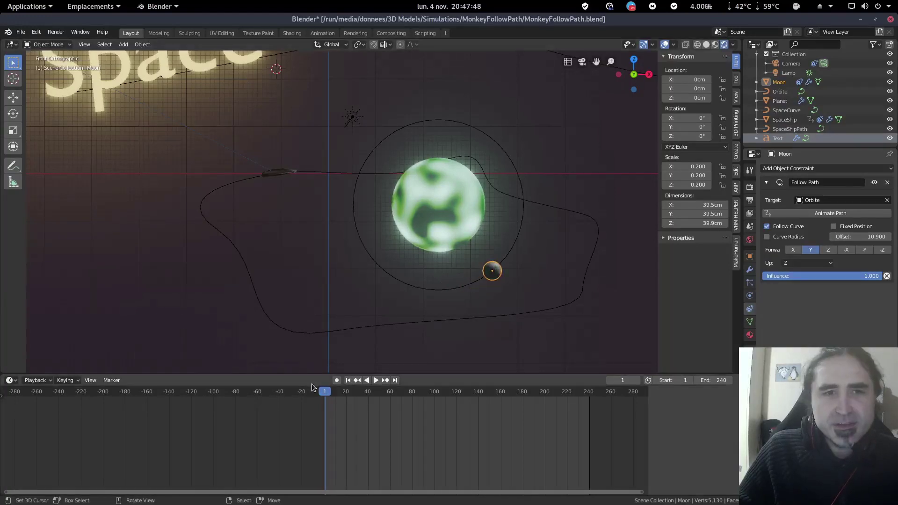
key("space")
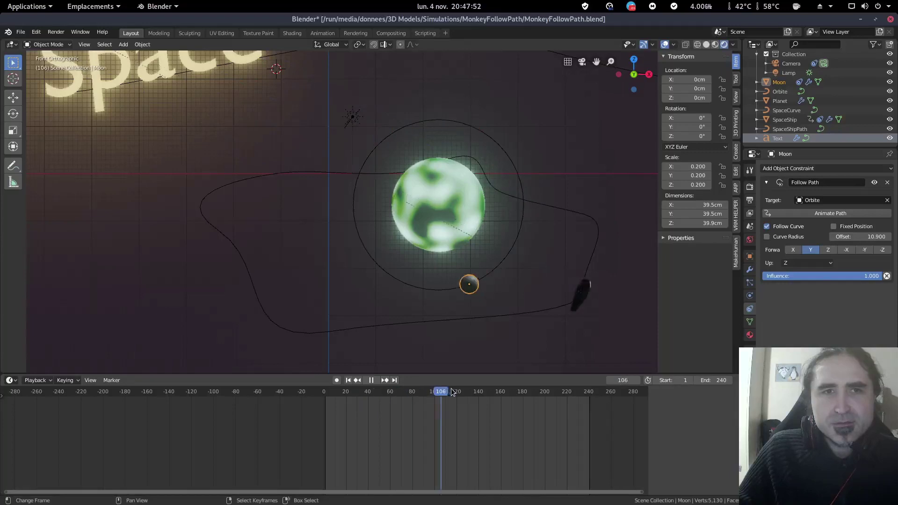
left_click_drag(413, 395, 321, 395)
key("space")
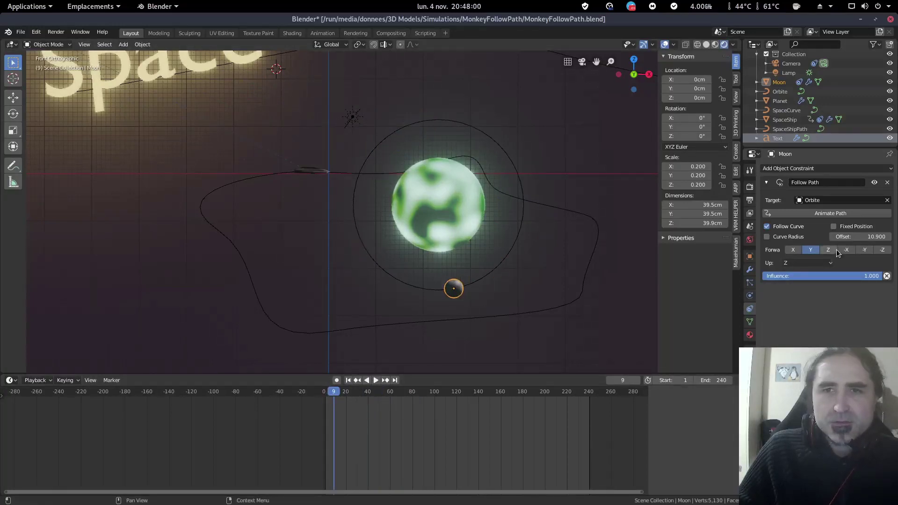
- Set the Moon's Follow Path offset to -26.7, preview the animation and return to the first frame
left_click(348, 383)
left_click_drag(873, 237, 697, 237)
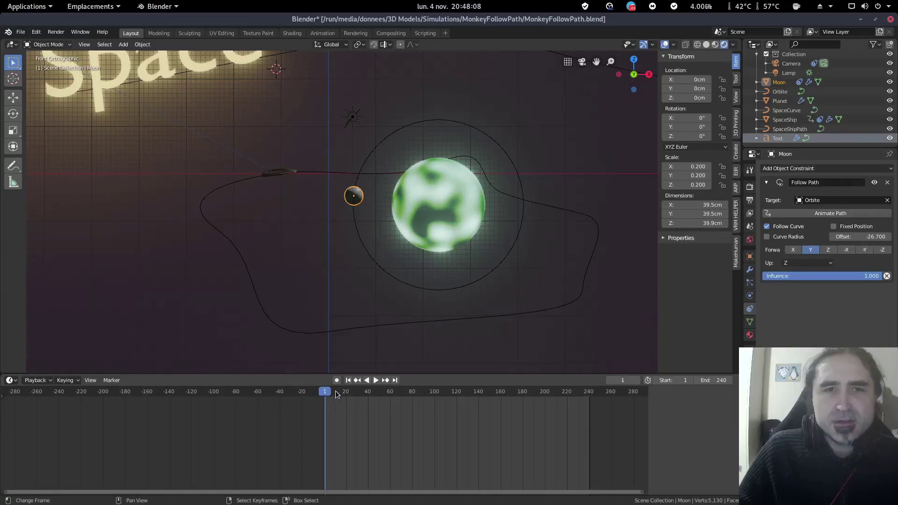
key("space")
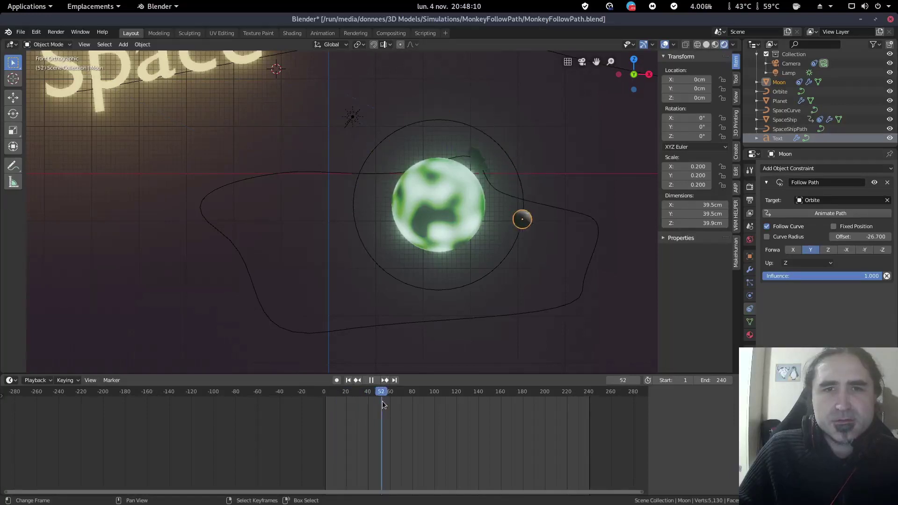
left_click(349, 380)
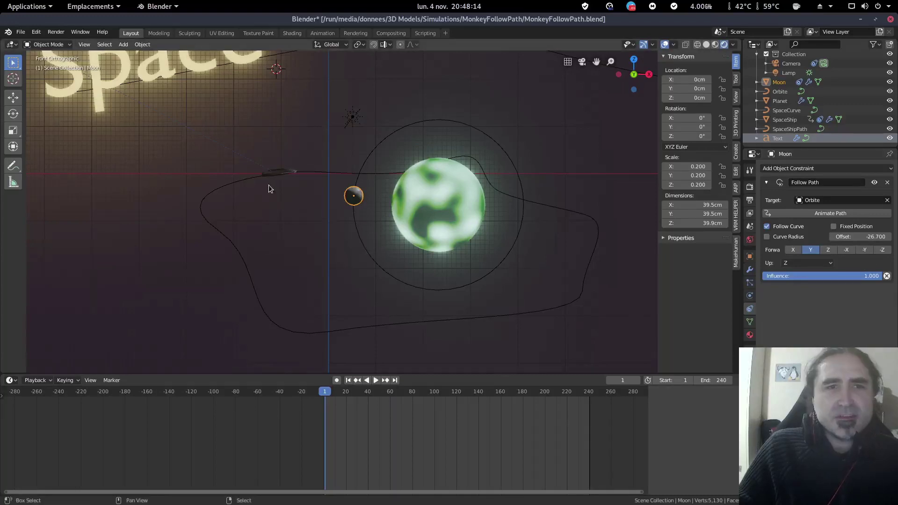
- Select the Space text and show its modifier settings
middle_click_drag(279, 188, 403, 276, "shift")
left_click(169, 147)
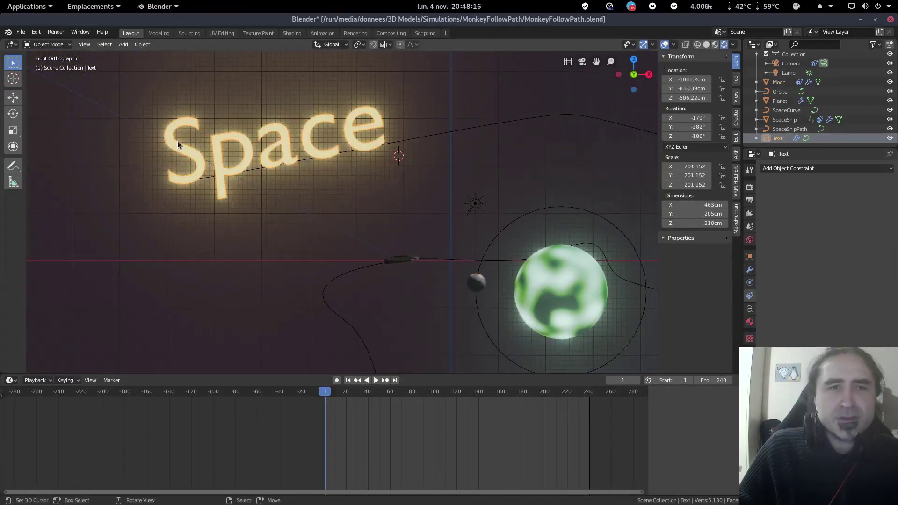
left_click(750, 270)
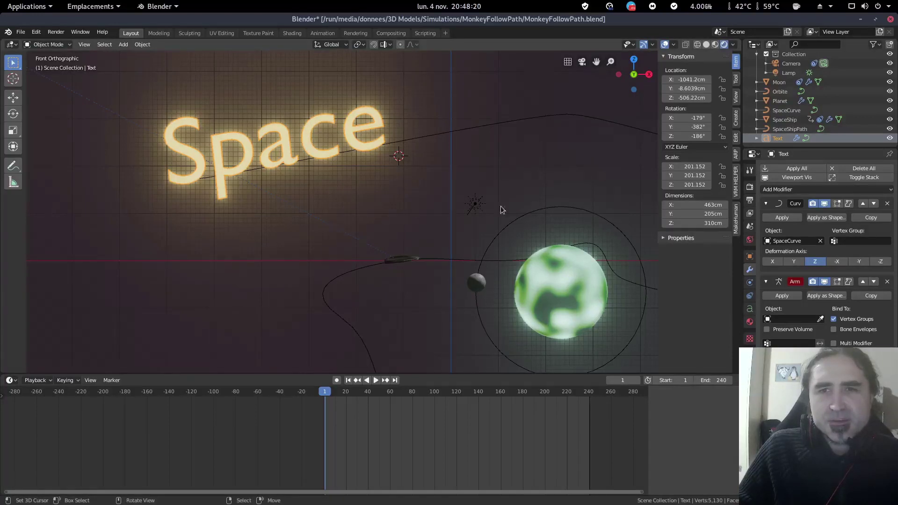
- Insert a Location keyframe for the Space text at frame 1
middle_click_drag(434, 147, 364, 173, "shift")
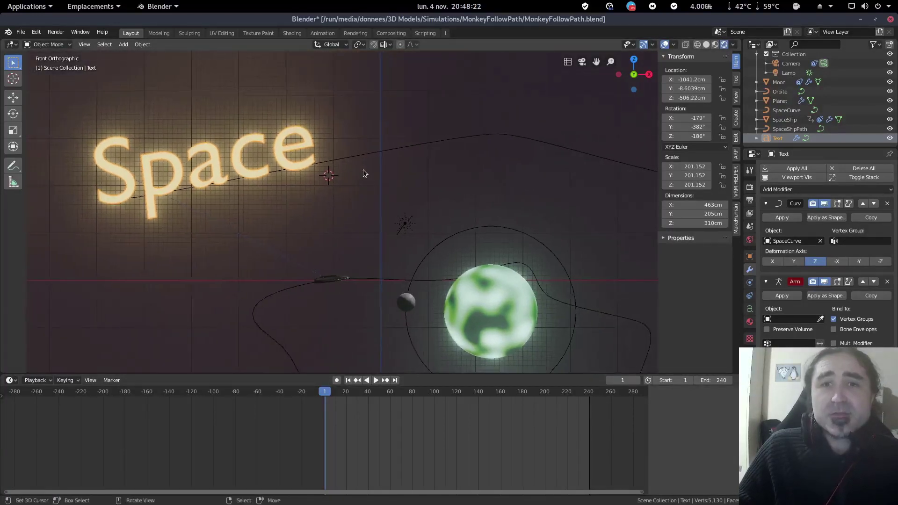
scroll(363, 170, "down", 3)
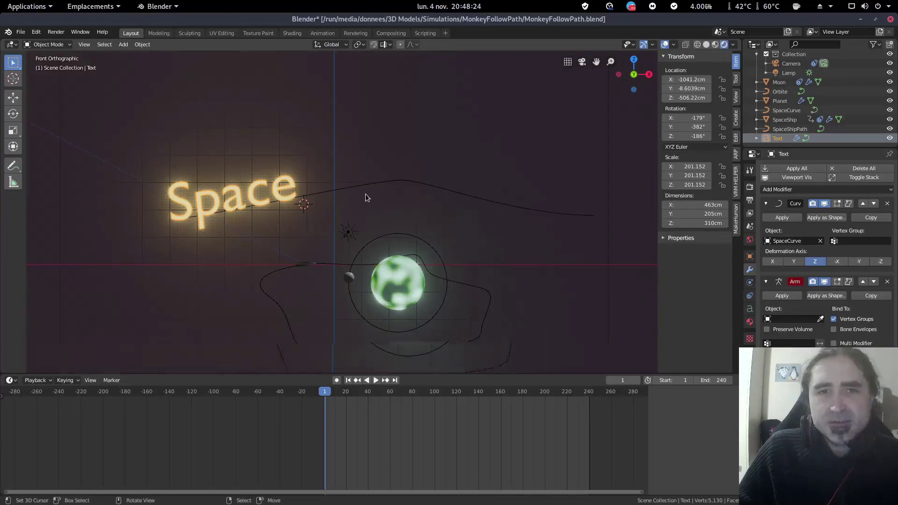
scroll(366, 195, "up", 2)
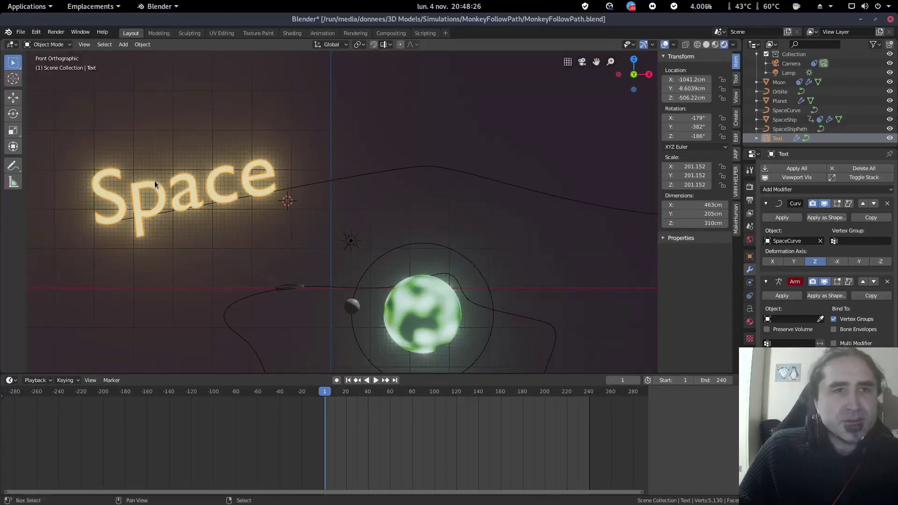
scroll(181, 189, "up", 2)
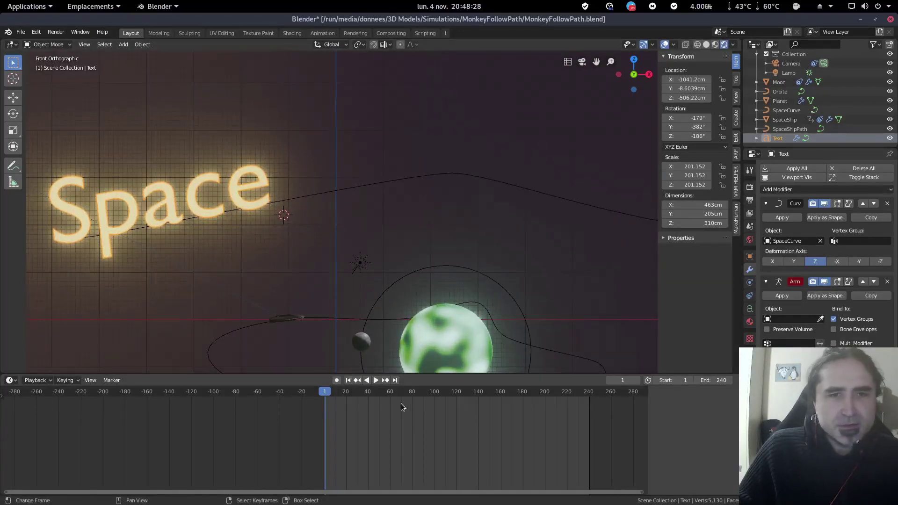
scroll(321, 227, "down", 1)
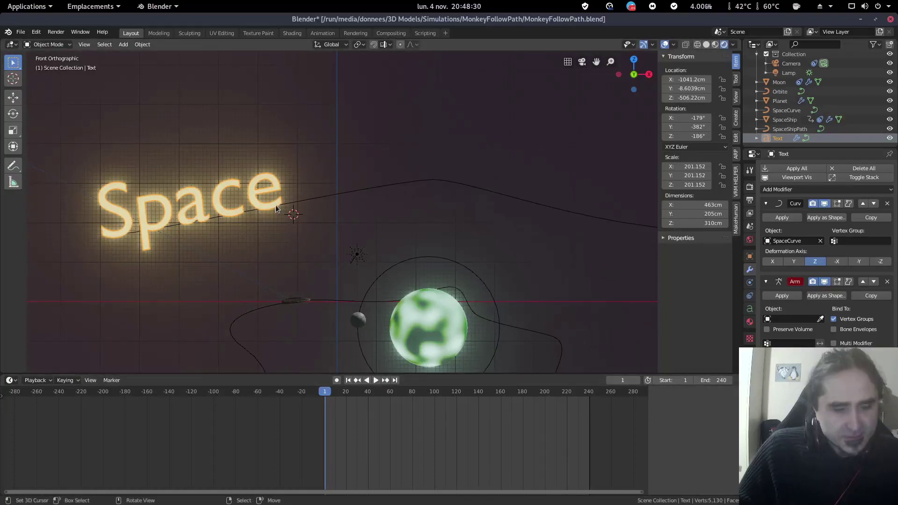
key("i")
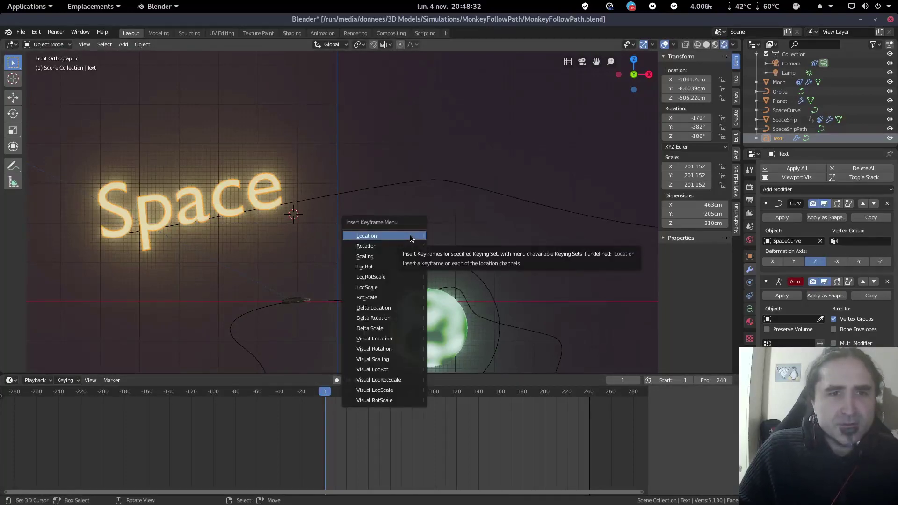
left_click(410, 237)
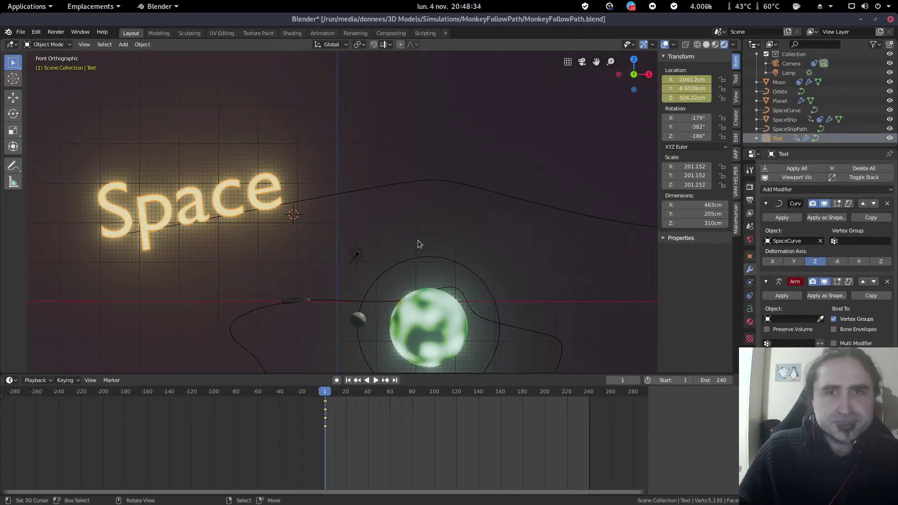
right_click(687, 79)
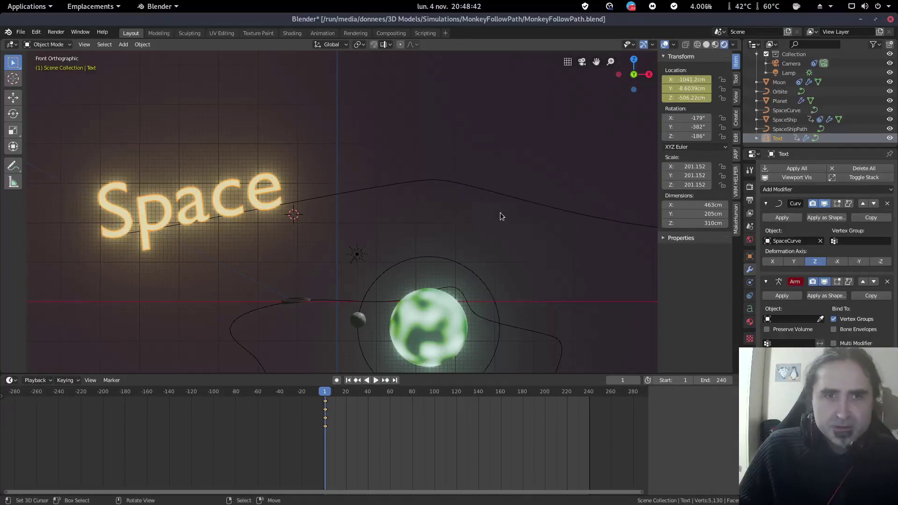
- Move the Space text to the far end of SpaceCurve, about X -2362.8 cm, and set the Curve modifier's deformation axis to Y
scroll(440, 214, "down", 3)
scroll(437, 218, "down", 2)
key("g")
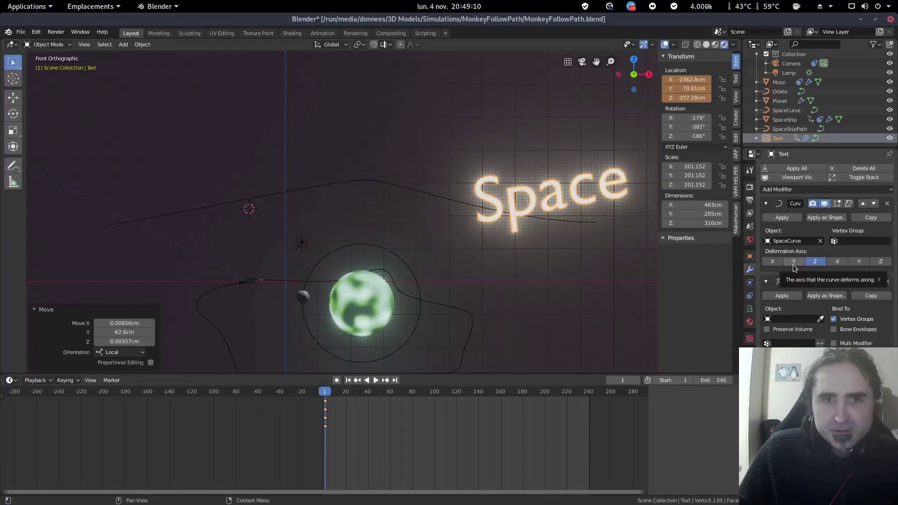
left_click(793, 264)
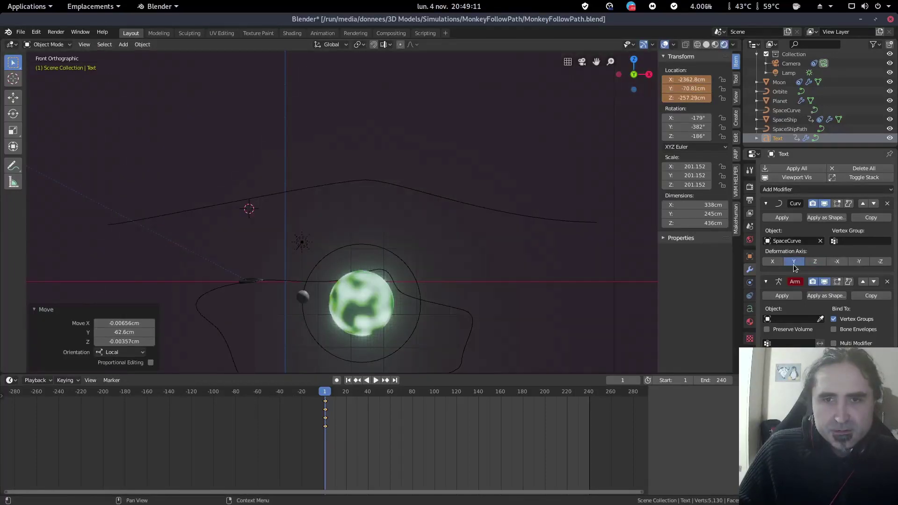
- Move the Space text about -4052 cm along its local Z axis
scroll(563, 227, "down", 4)
scroll(360, 226, "down", 2)
scroll(363, 265, "up", 2)
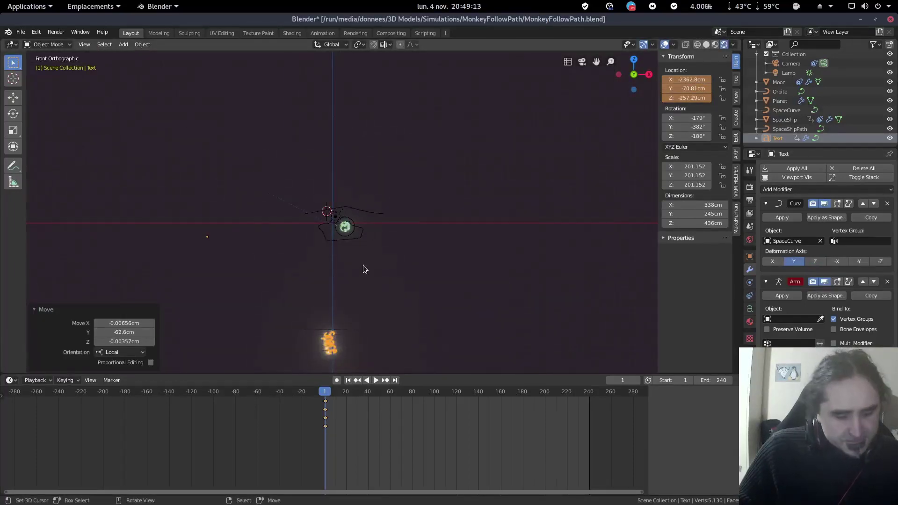
key("g")
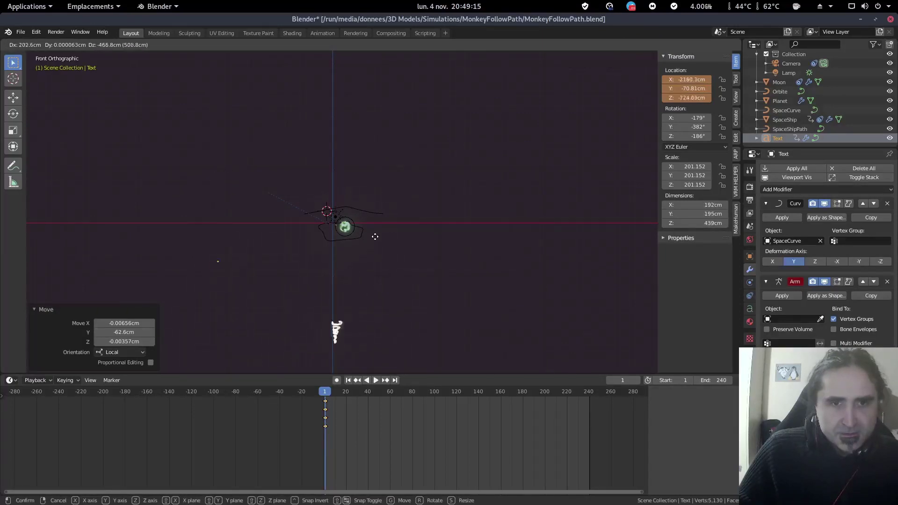
key("z")
key("z")
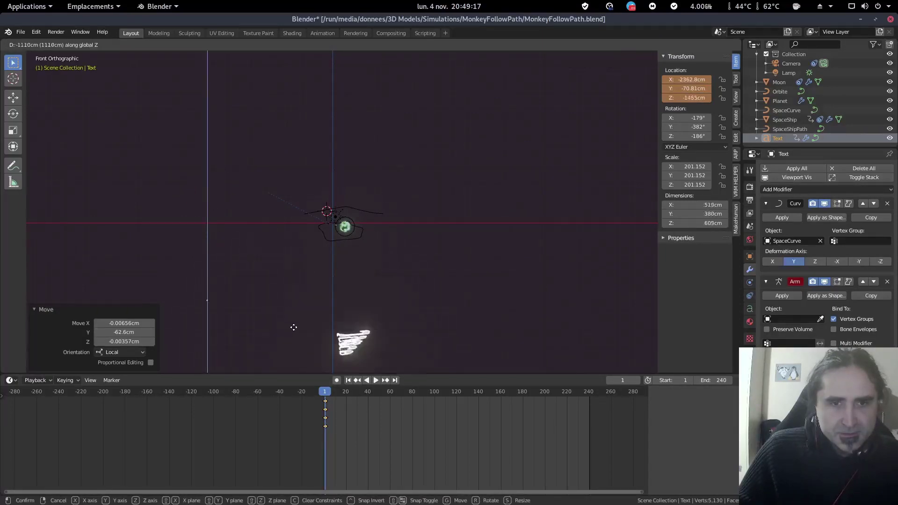
left_click(363, 346)
- Move the Space text along its local X and Z axes to about X -69.8, Y -254.2, Z 309 cm
key("g")
key("x")
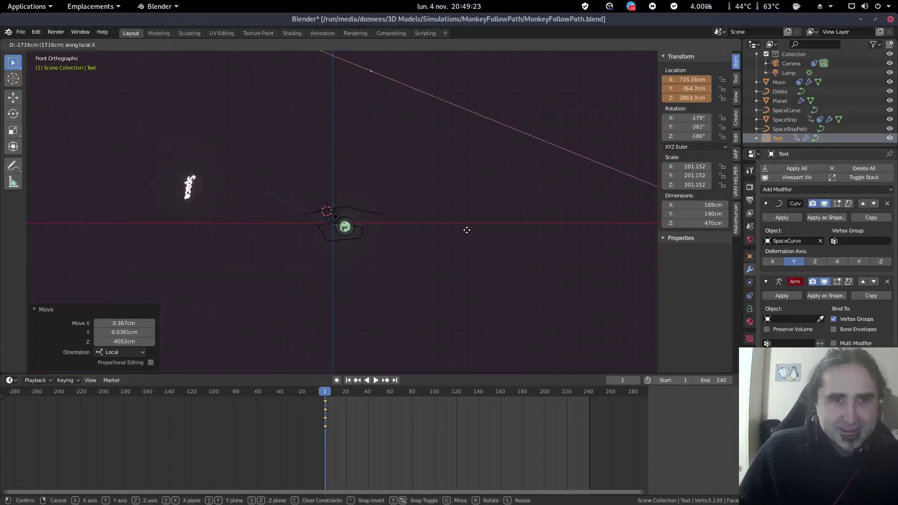
left_click(379, 237)
key("g")
key("z")
key("z")
left_click(155, 309)
scroll(346, 216, "up", 7)
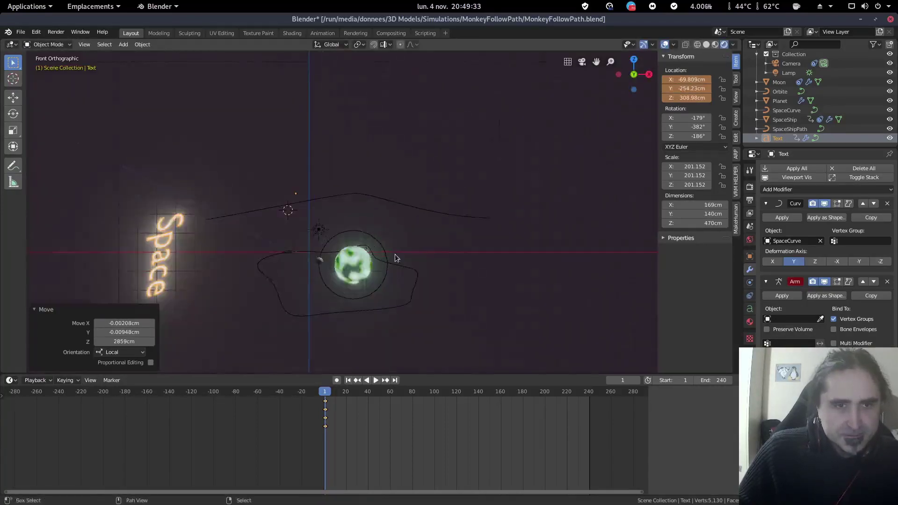
- Rotate the Space text with the trackball to about X -125°, Y -321°, Z -264°
middle_click_drag(395, 254, 520, 251, "shift")
key("r")
key("r")
left_click(359, 194)
scroll(359, 195, "up", 1)
- Rotate the Space text to about X -148°, Z -279° and place it at SpaceCurve's start, about X -193.1, Y -157.4, Z 374.6 cm
key("g")
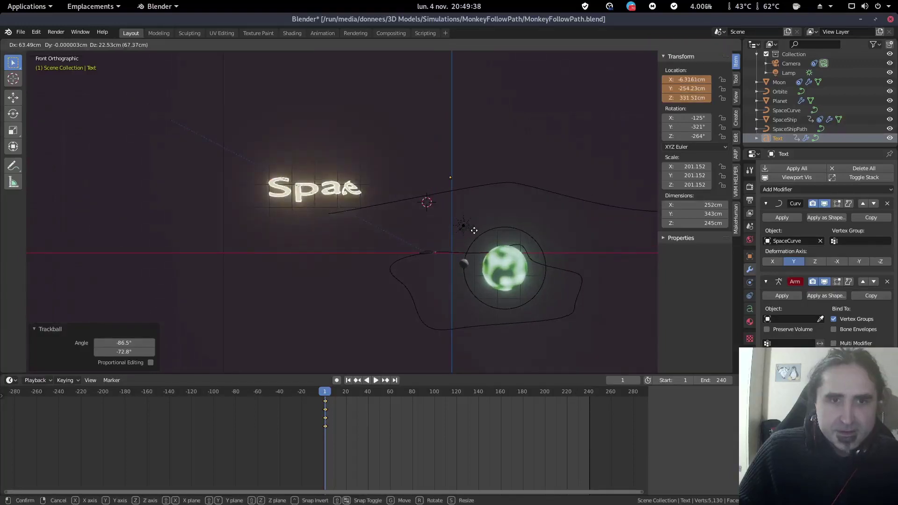
left_click(462, 237)
scroll(462, 222, "up", 2)
key("r")
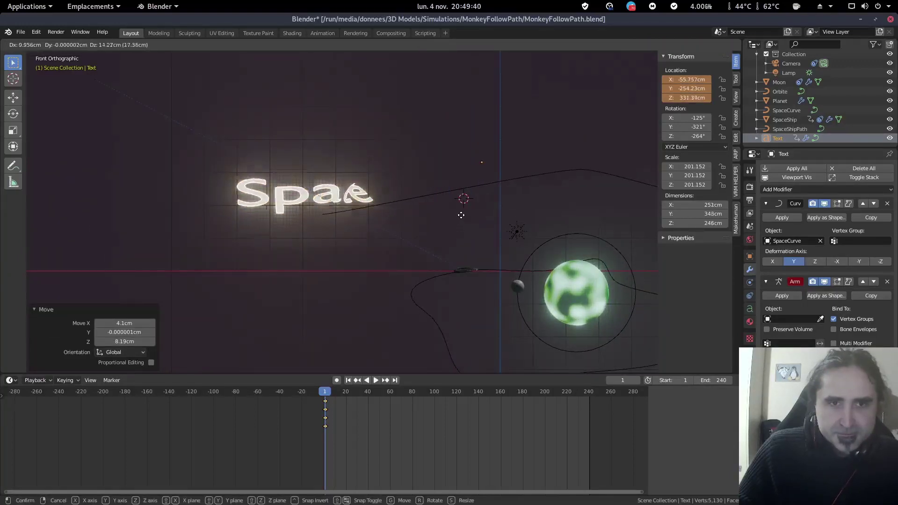
left_click(474, 236)
key("g")
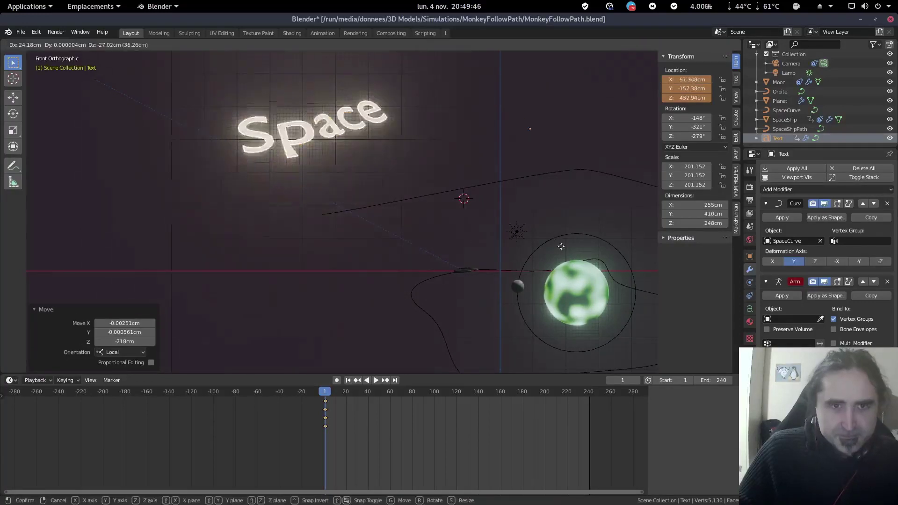
left_click(392, 315)
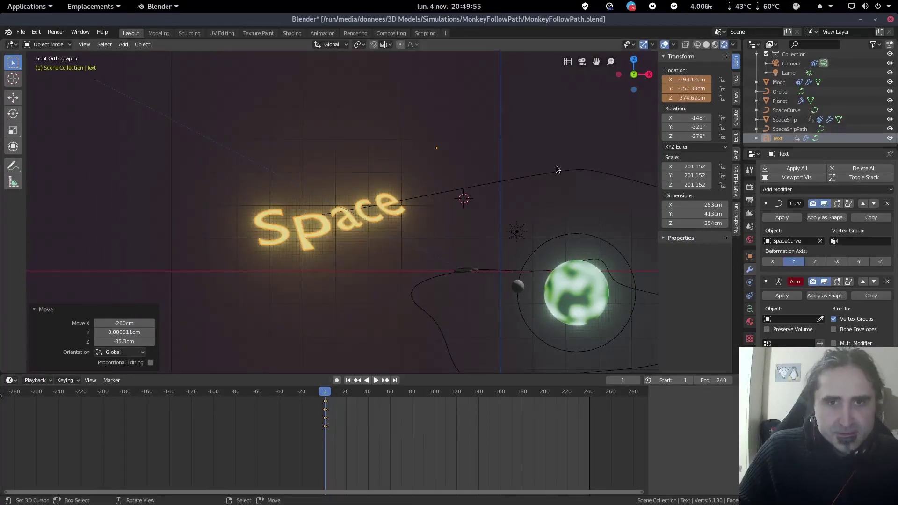
- Keyframe the Space text's new location at frame 1
right_click(709, 80)
left_click(700, 79)
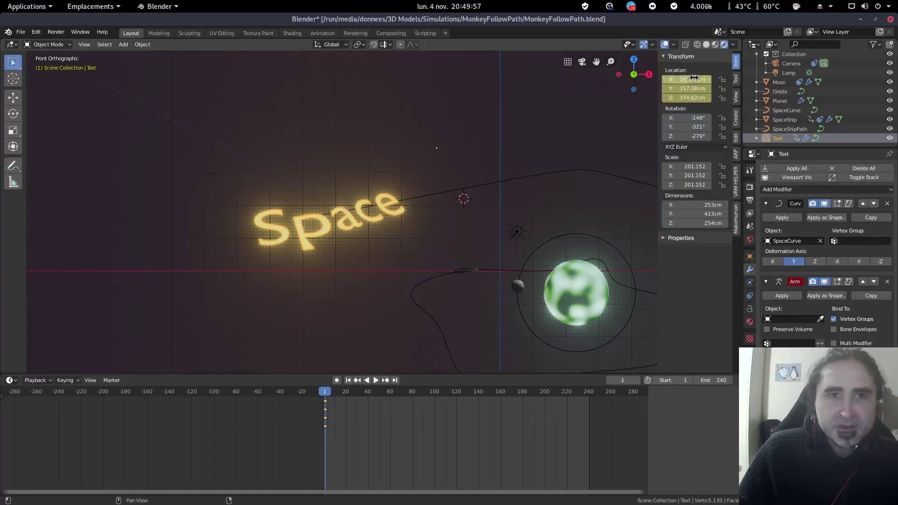
middle_click_drag(496, 283, 424, 283)
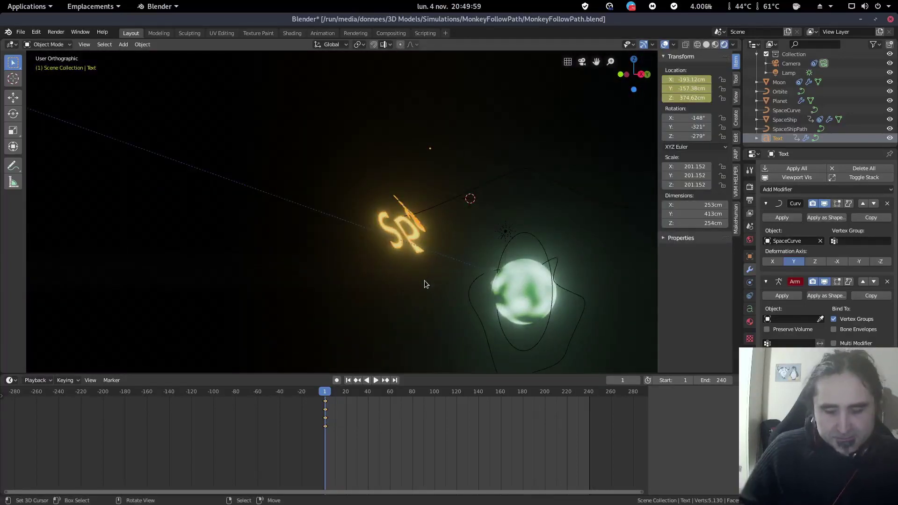
key("KP_3")
key("KP_1")
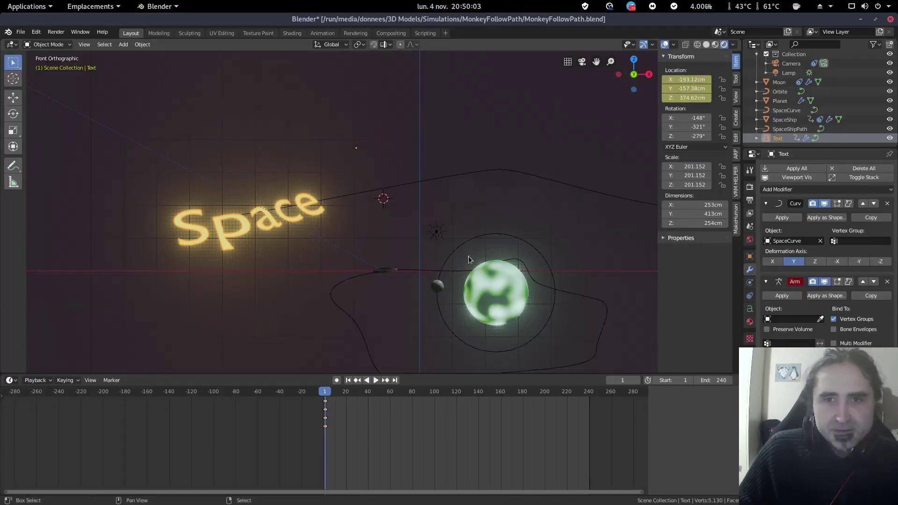
- Go to frame 240 and move the Space text about 1368 cm along global Y to the far end of SpaceCurve
middle_click_drag(468, 256, 338, 274, "shift")
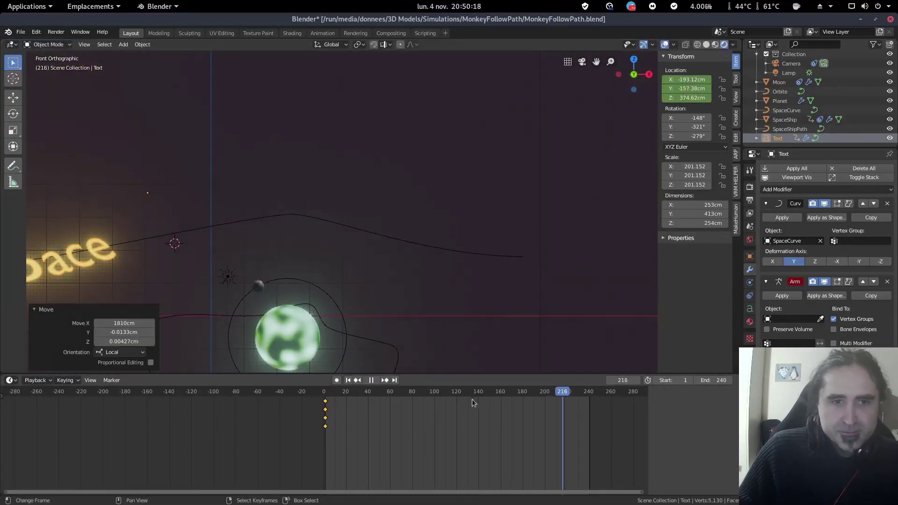
left_click(442, 395)
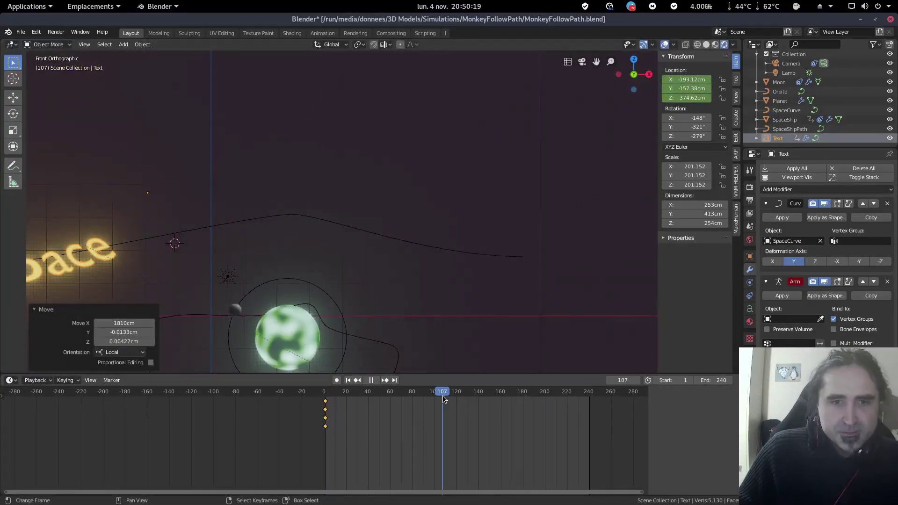
key("space")
left_click(395, 381)
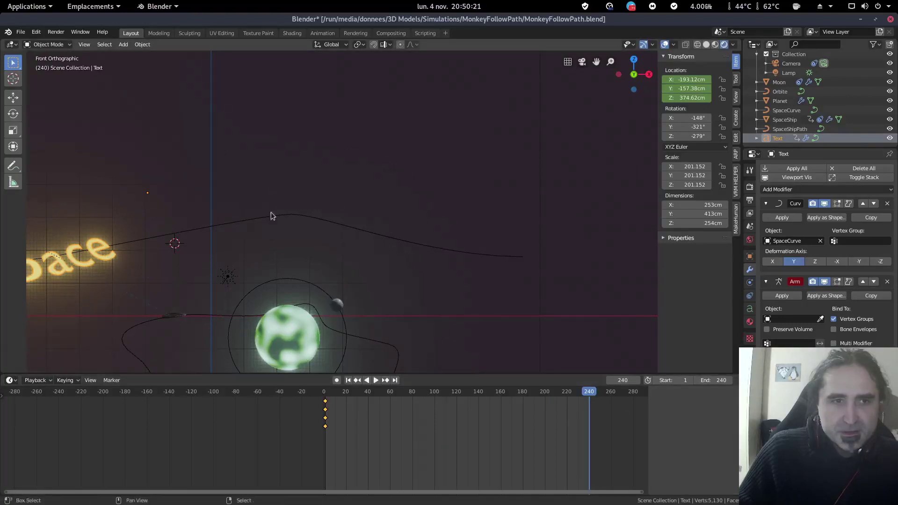
key("g")
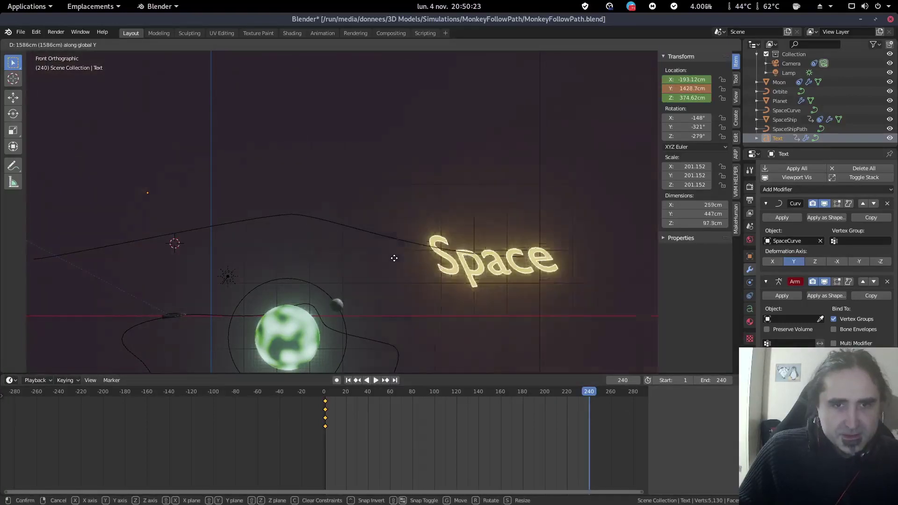
key("y")
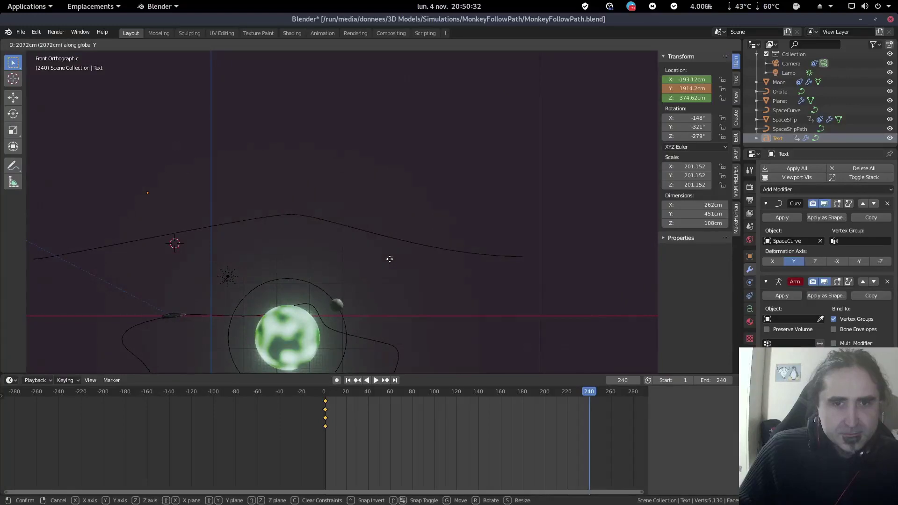
left_click(389, 257)
scroll(467, 282, "down", 3)
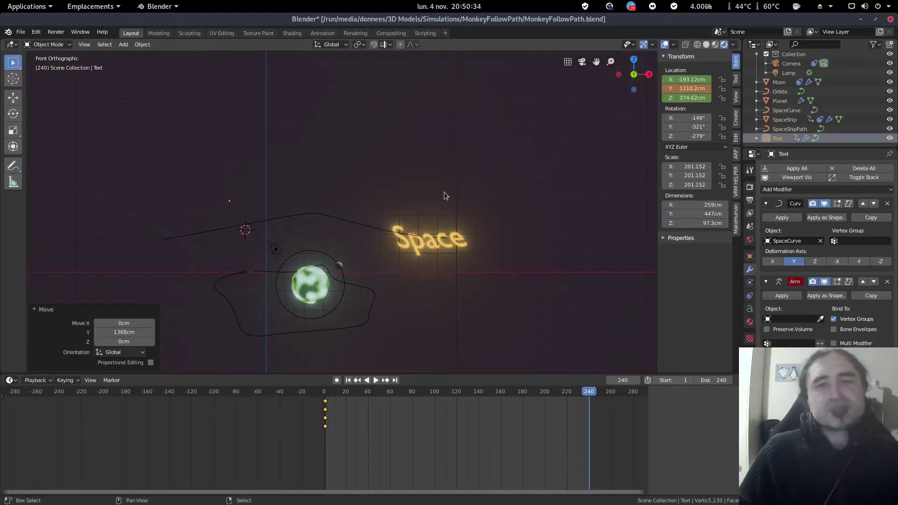
scroll(407, 210, "up", 2)
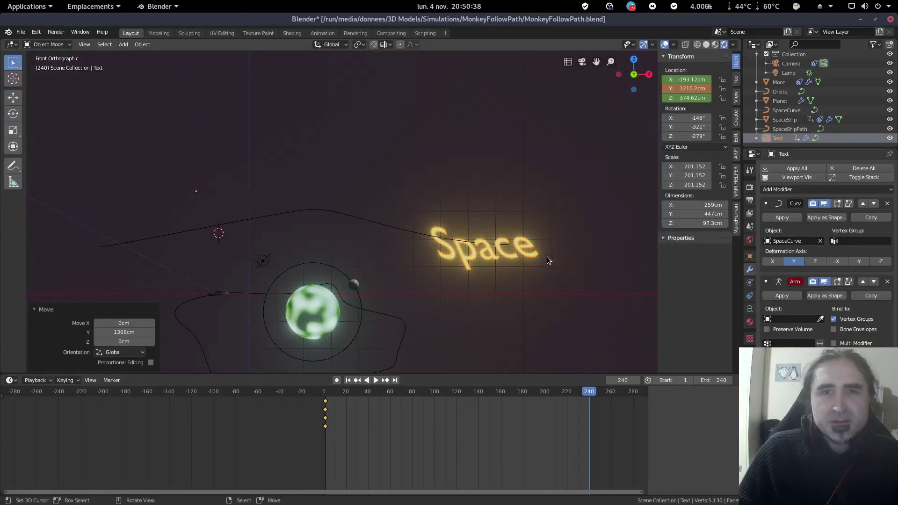
- Insert location keyframes for the Space text at frame 240
key("i")
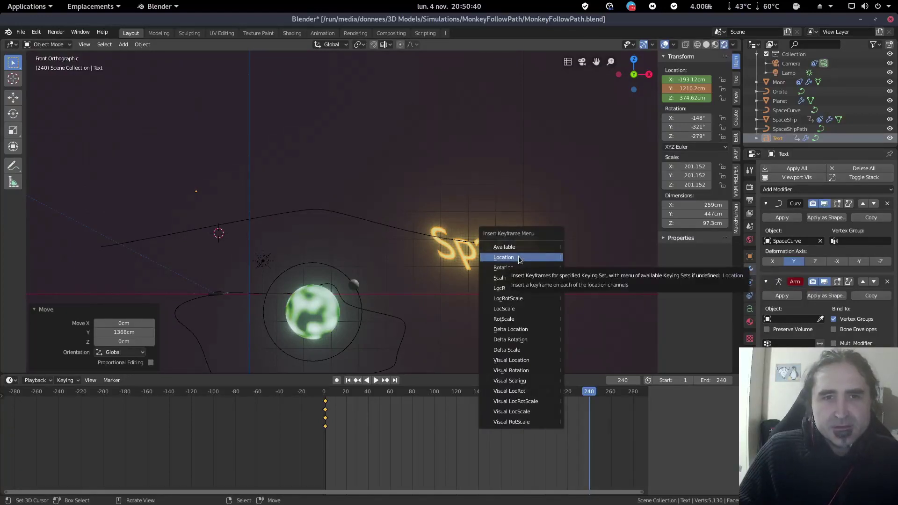
right_click(675, 90)
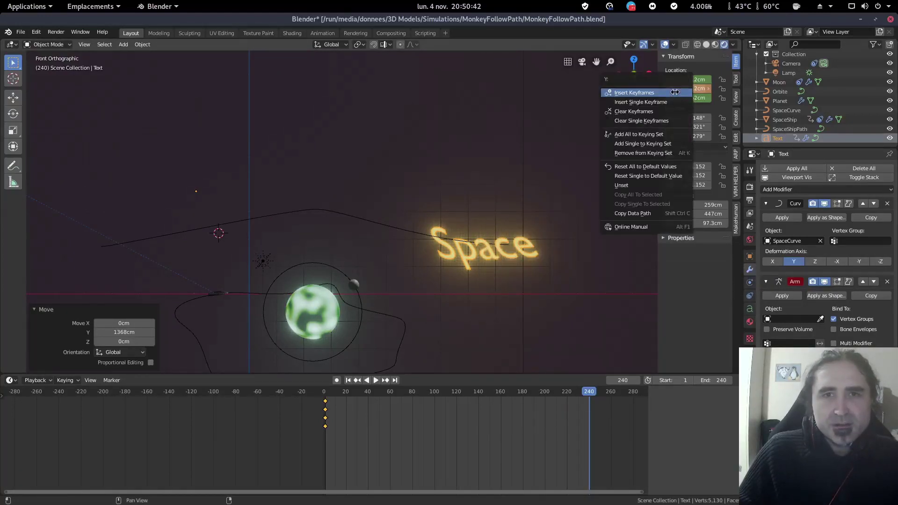
left_click(676, 92)
- Preview the Space text's animation along the curve and return to frame 0
left_click(473, 395)
key("space")
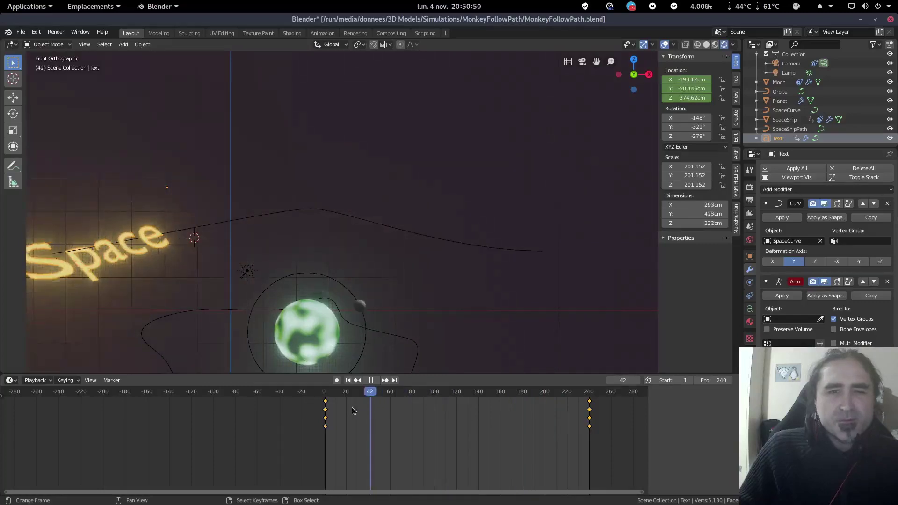
left_click(323, 405)
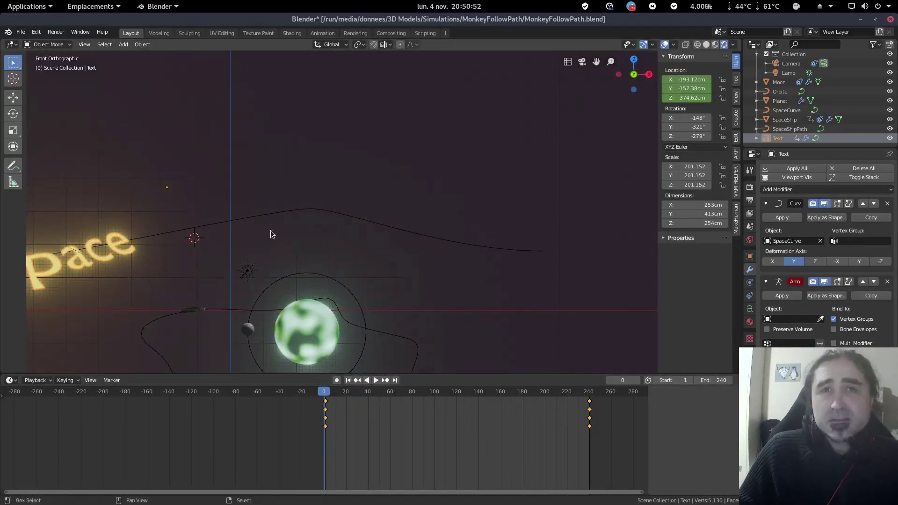
- Move the Space text's starting keyframes to frame 40
middle_click_drag(278, 234, 459, 223, "shift")
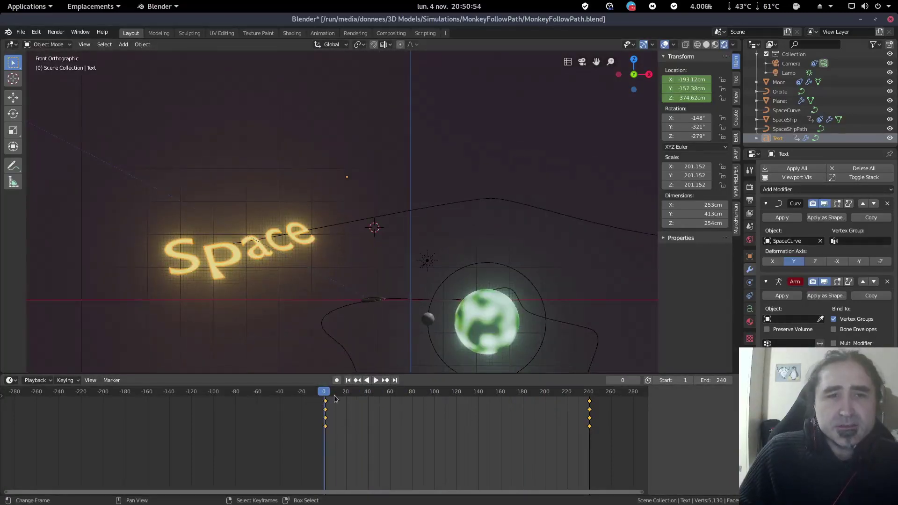
left_click_drag(326, 406, 368, 410)
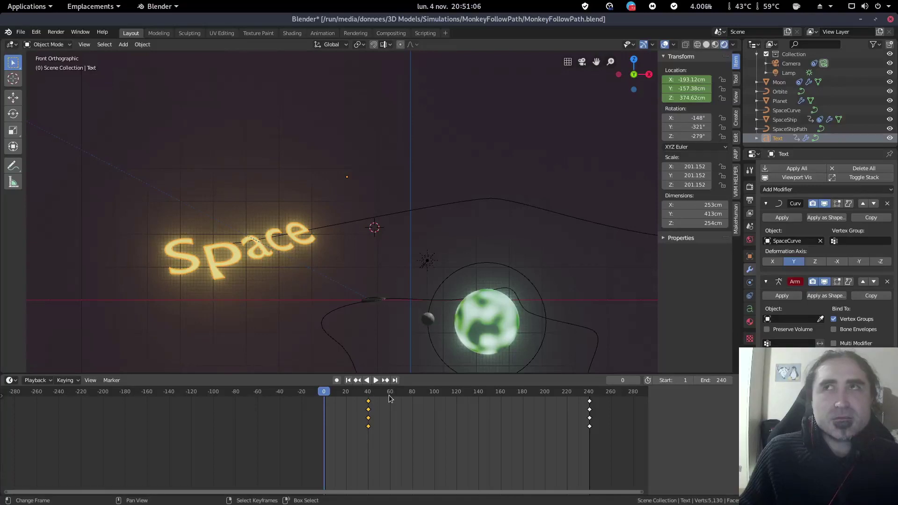
scroll(424, 267, "up", 1)
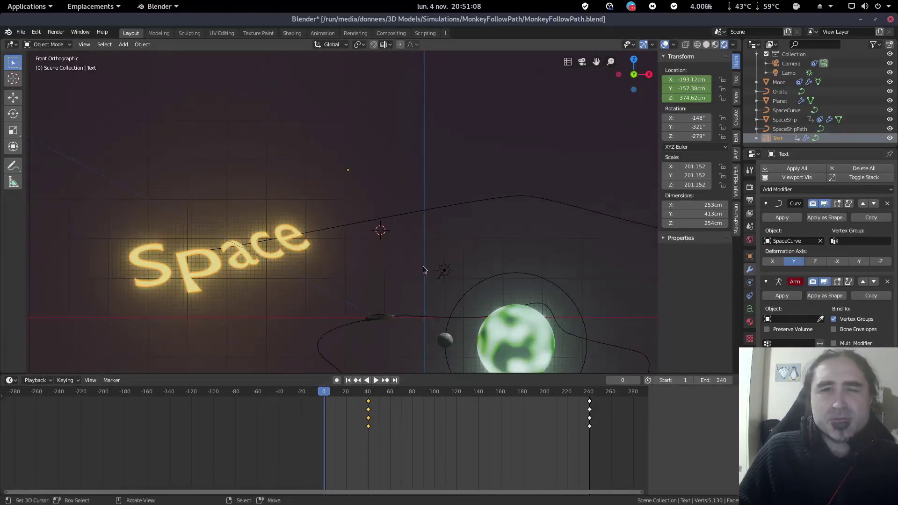
scroll(595, 236, "down", 2)
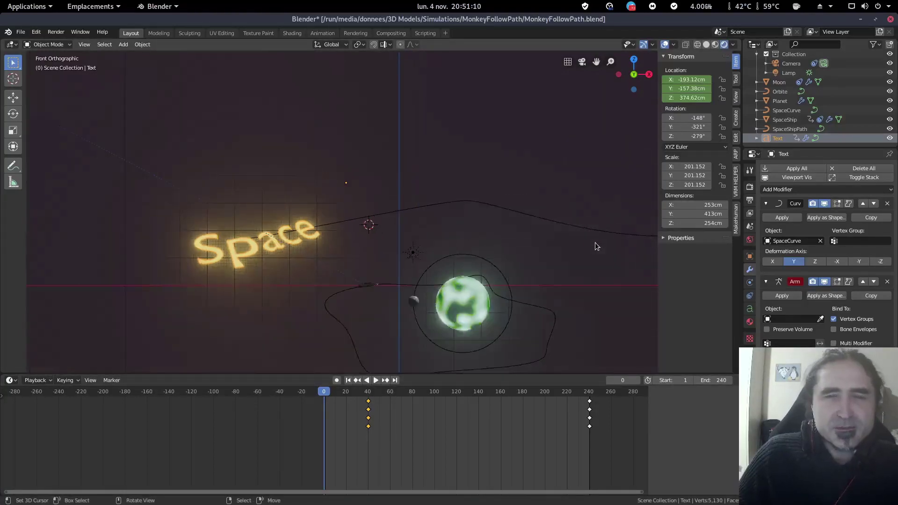
middle_click_drag(588, 247, 554, 246, "shift")
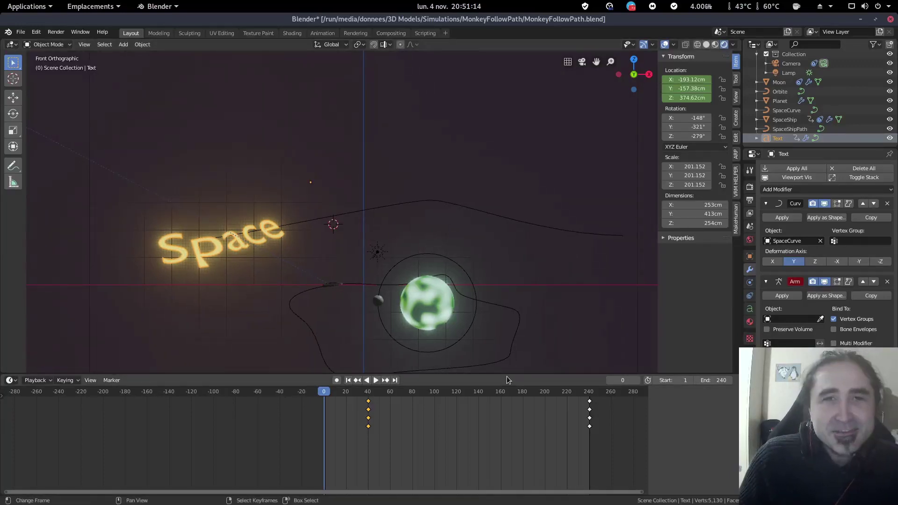
scroll(478, 261, "up", 1)
scroll(478, 262, "down", 1)
scroll(413, 223, "up", 1)
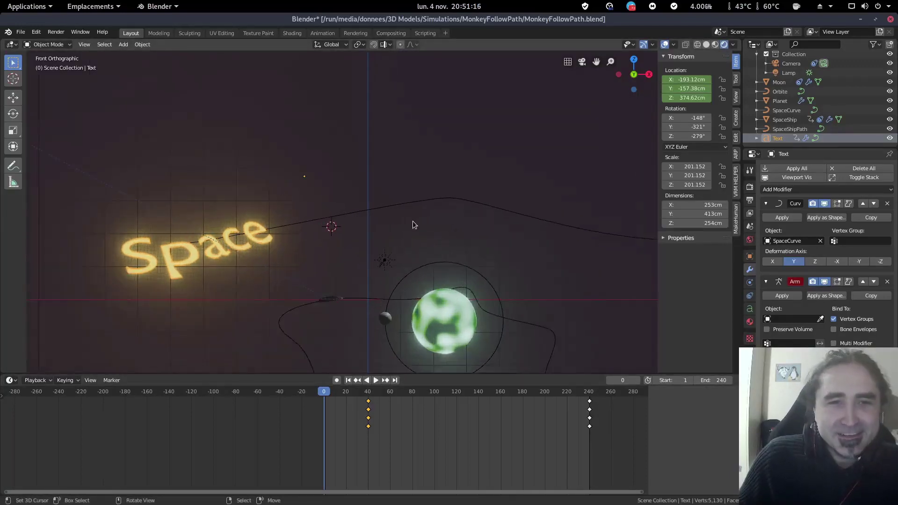
- Play the animation to check the Space text's delayed start and stop at frame 36
left_click(344, 400)
key("space")
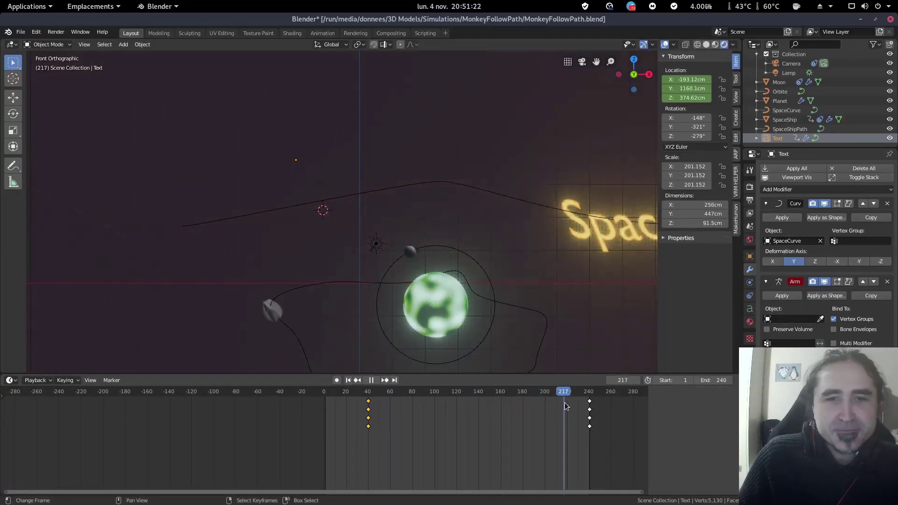
left_click(364, 410)
key("space")
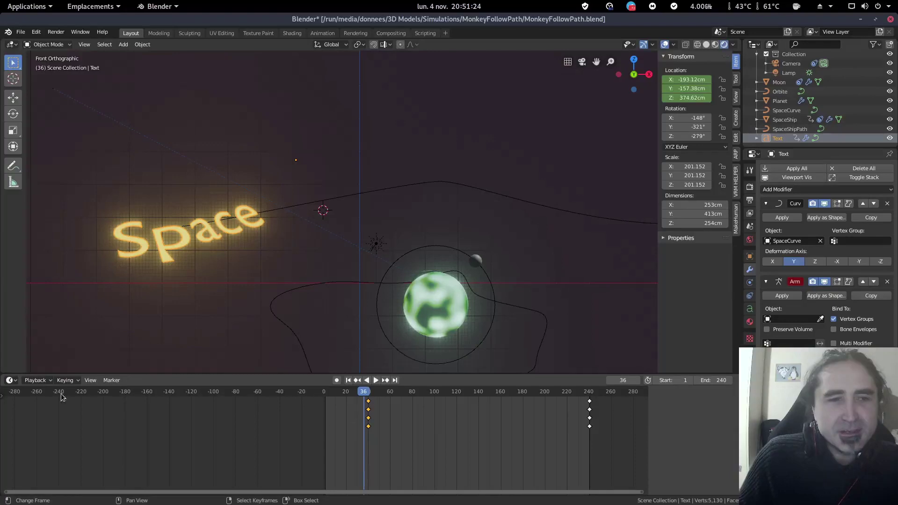
- Show the Space text's animation in the Graph Editor and switch that area to the Dope Sheet
left_click(10, 381)
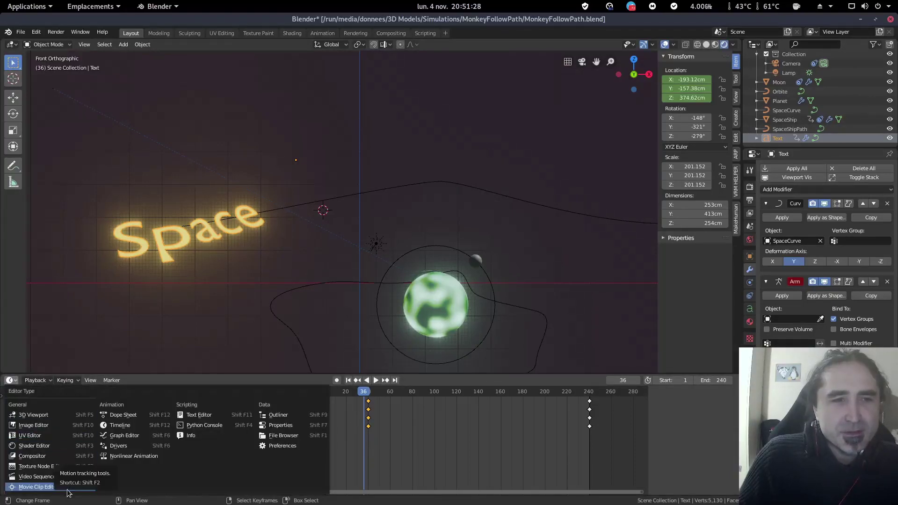
left_click(137, 439)
left_click(10, 381)
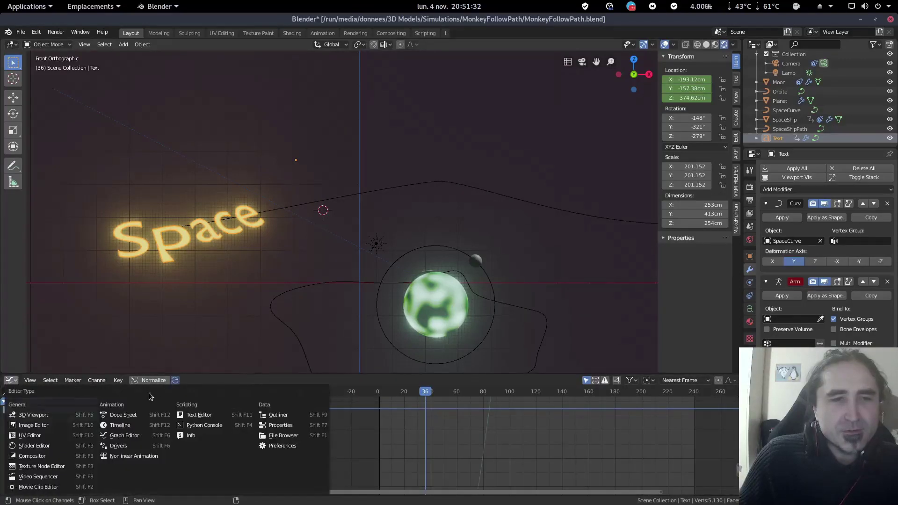
left_click(137, 415)
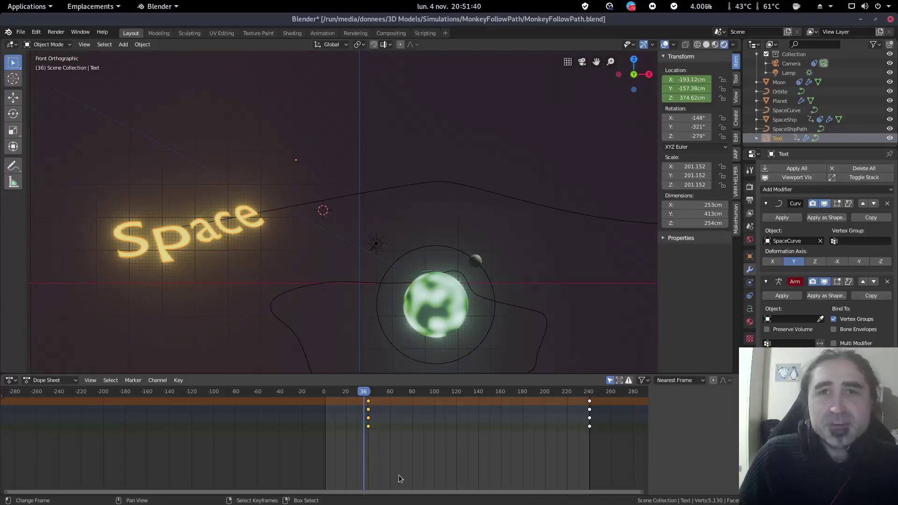
key("g")
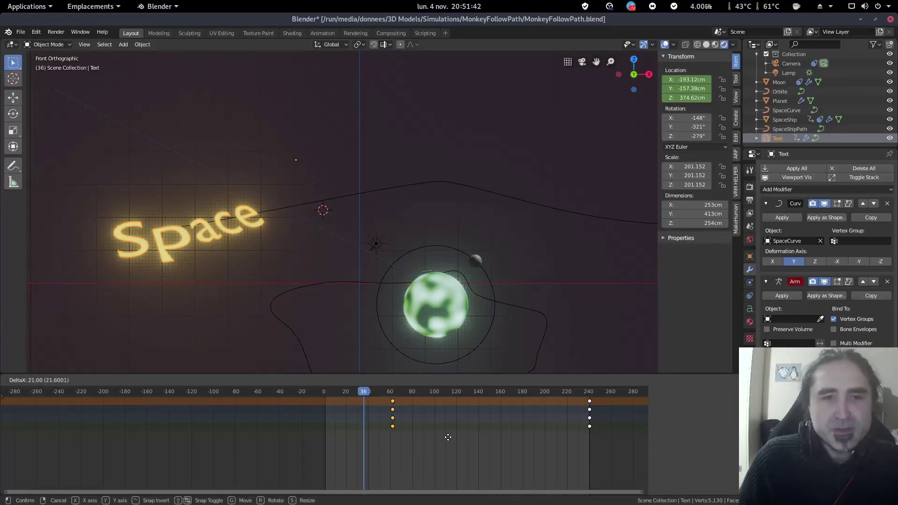
left_click(414, 442)
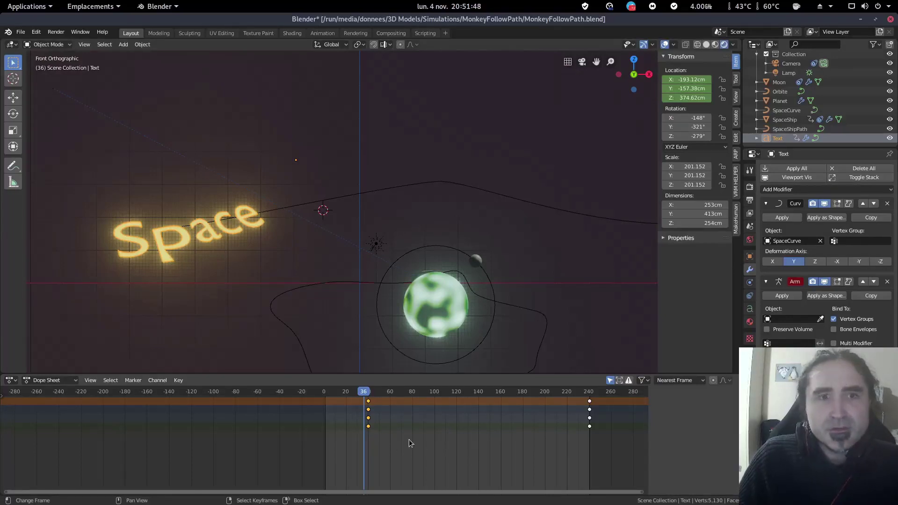
left_click_drag(361, 411, 379, 425)
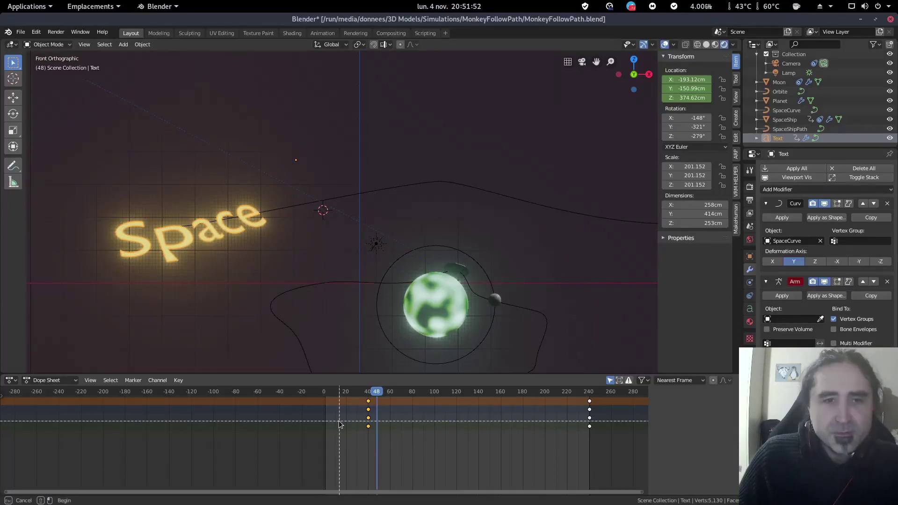
key("b")
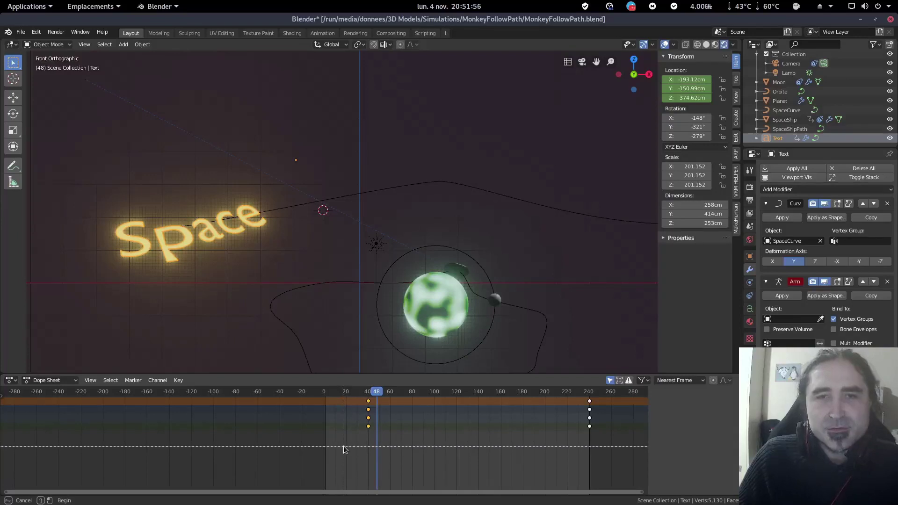
key("Escape")
- Shift all of the Space text's keyframes together about 19 frames earlier so they begin around frame 21, and deselect them
left_click_drag(386, 440, 608, 442)
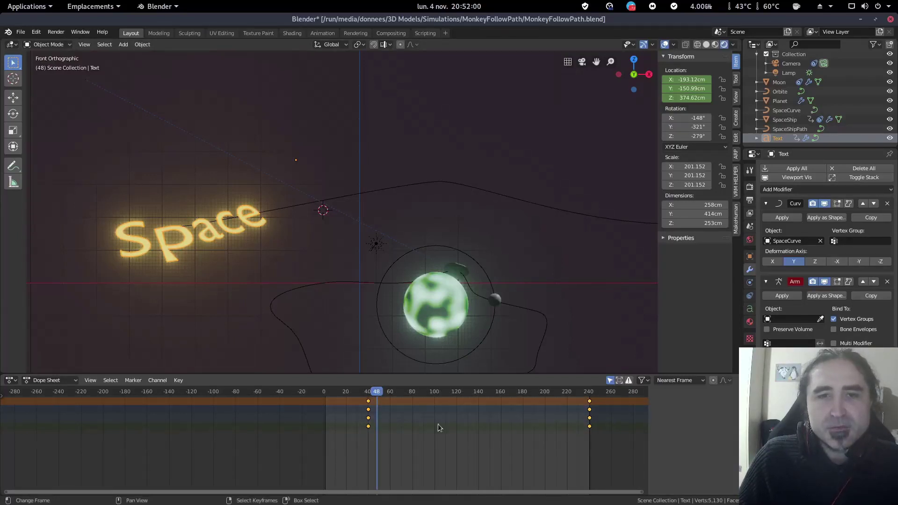
key("g")
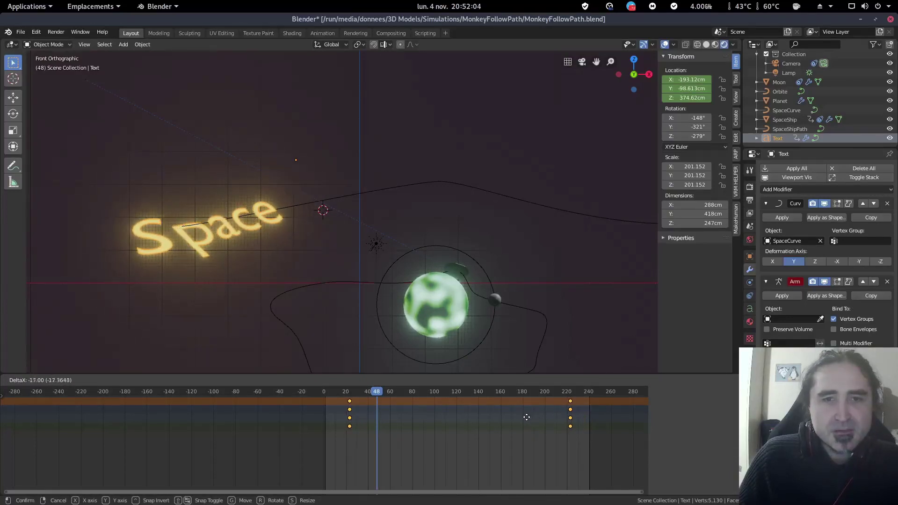
left_click(530, 421)
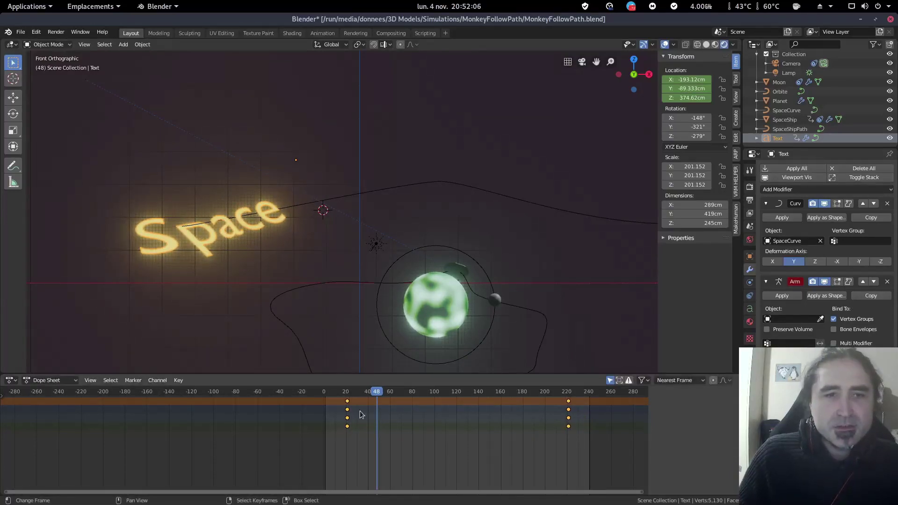
key("alt+a")
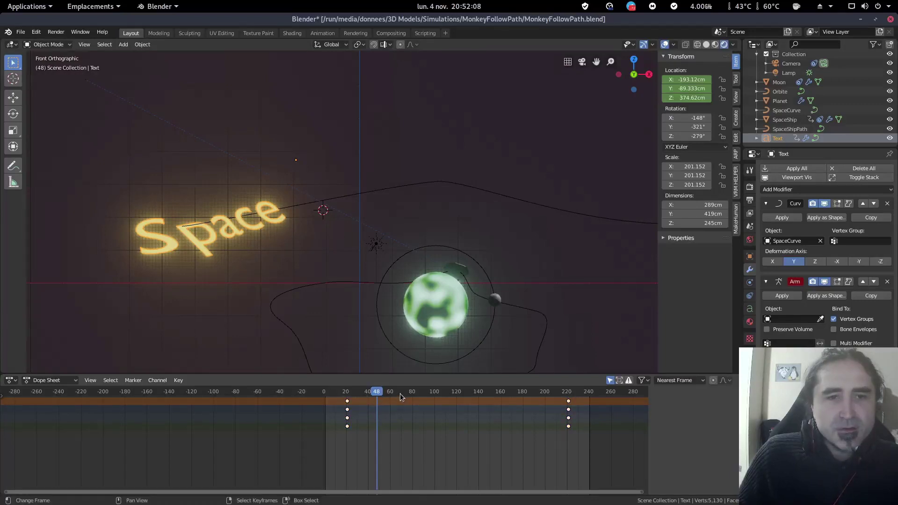
- Keyframe the Space text's location at frame 120, moved 72.8 cm along global Y, and scrub the timeline to check the motion
left_click_drag(400, 395, 457, 397)
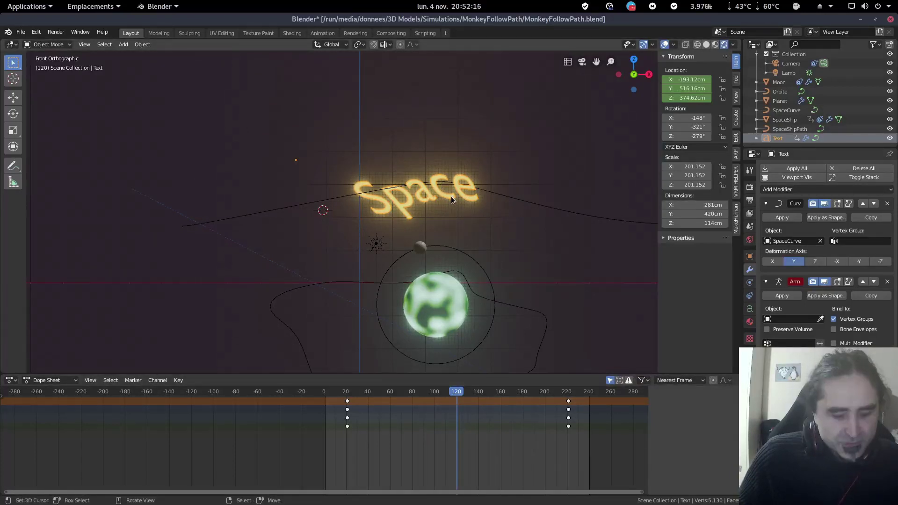
key("g")
key("y")
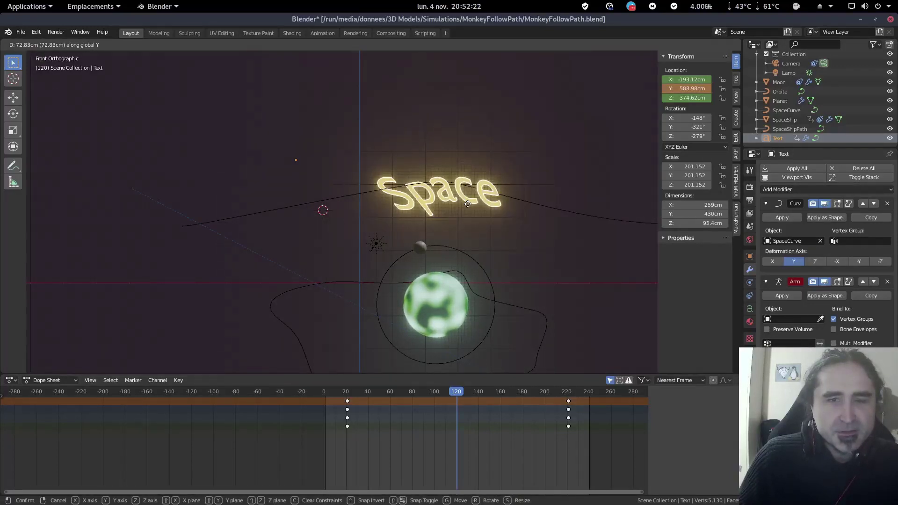
left_click(468, 204)
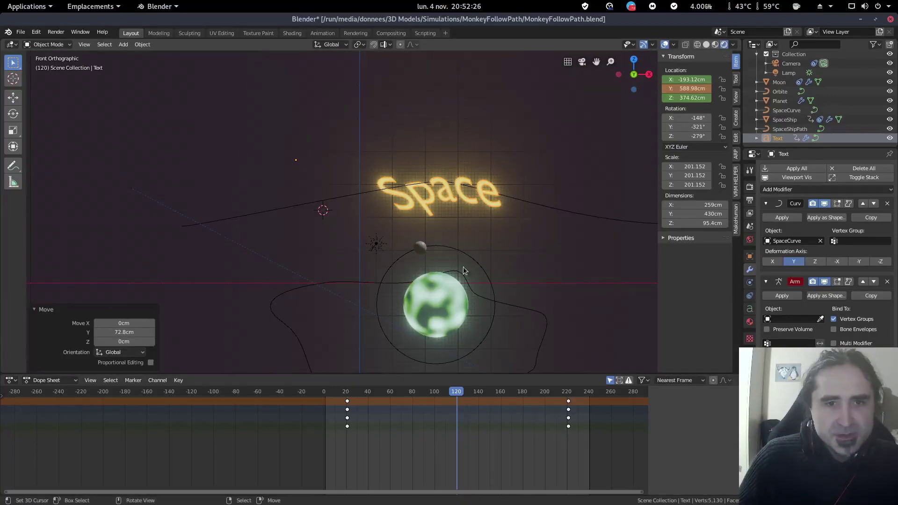
key("i")
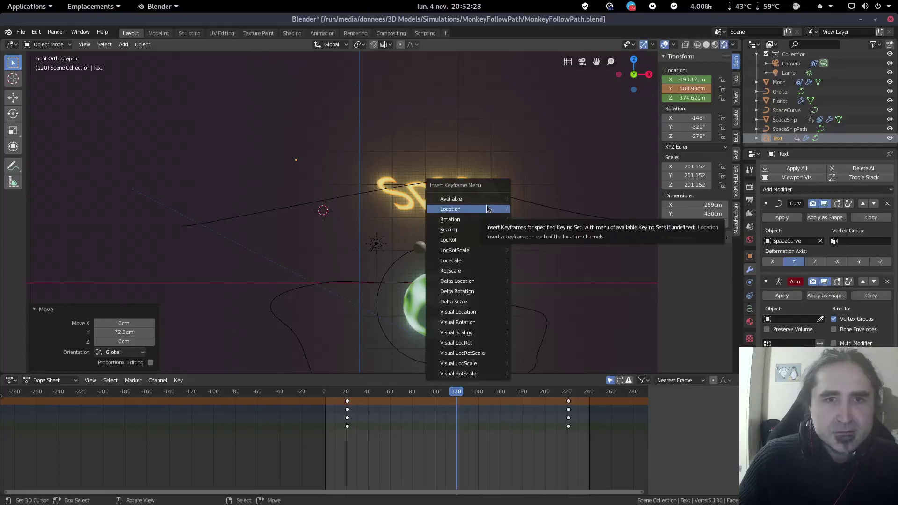
left_click(465, 213)
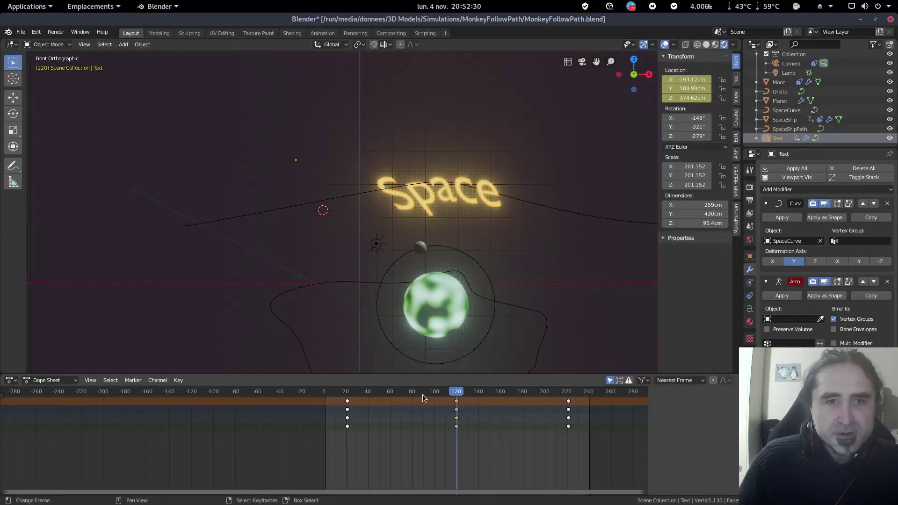
left_click_drag(424, 398, 570, 395)
left_click_drag(503, 392, 474, 392)
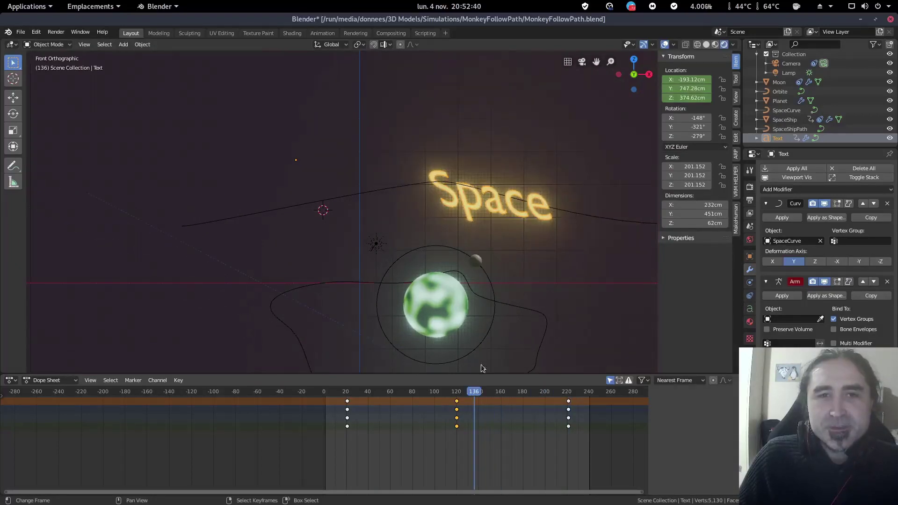
- Select the Moon orbiting the planet and display its Follow Path constraint settings
left_click(476, 269)
scroll(487, 285, "down", 2)
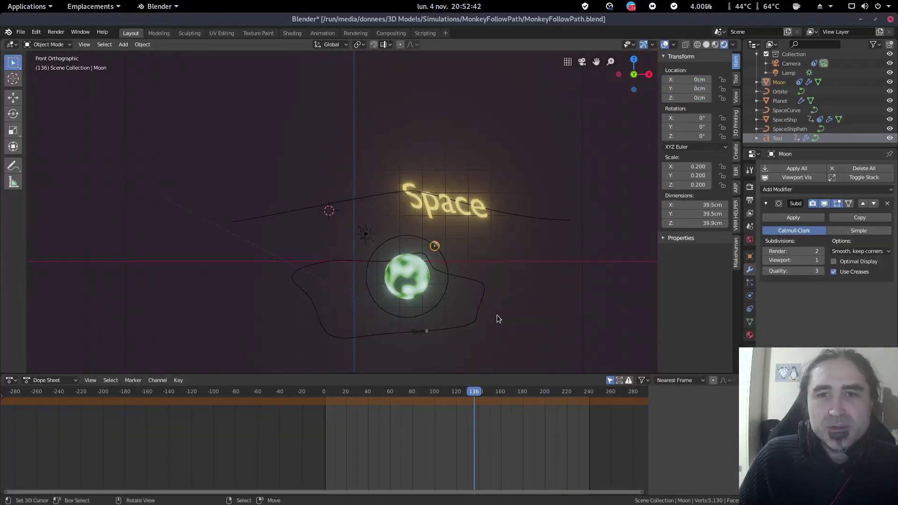
scroll(515, 315, "up", 3)
left_click(750, 309)
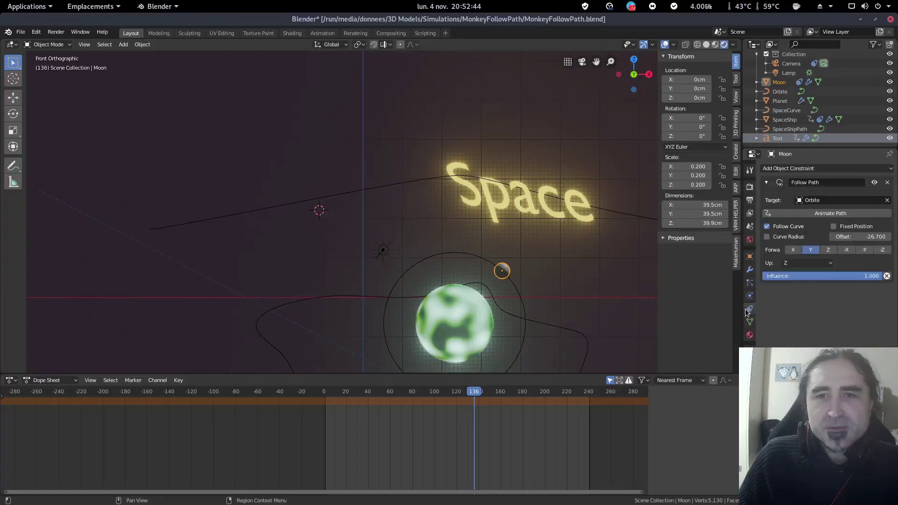
middle_click_drag(568, 309, 551, 235, "shift")
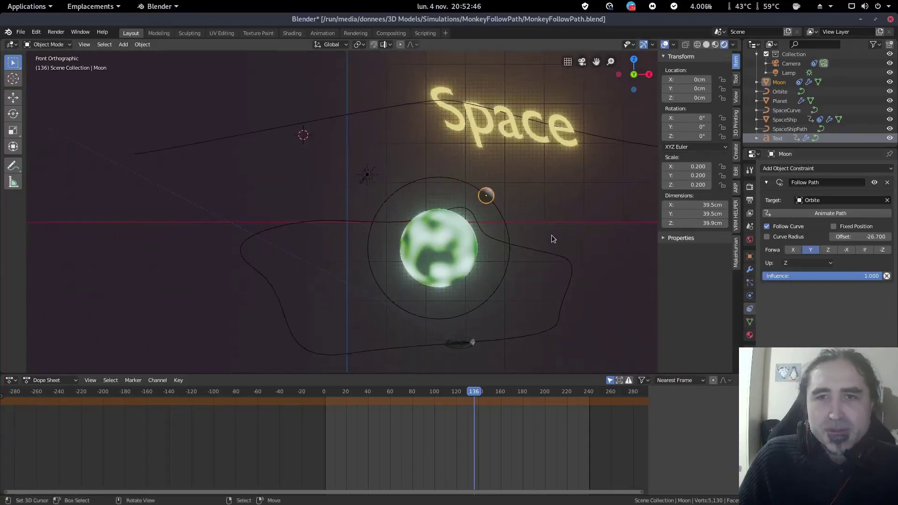
scroll(556, 239, "up", 2)
middle_click_drag(639, 300, 588, 287, "shift")
scroll(585, 291, "down", 3)
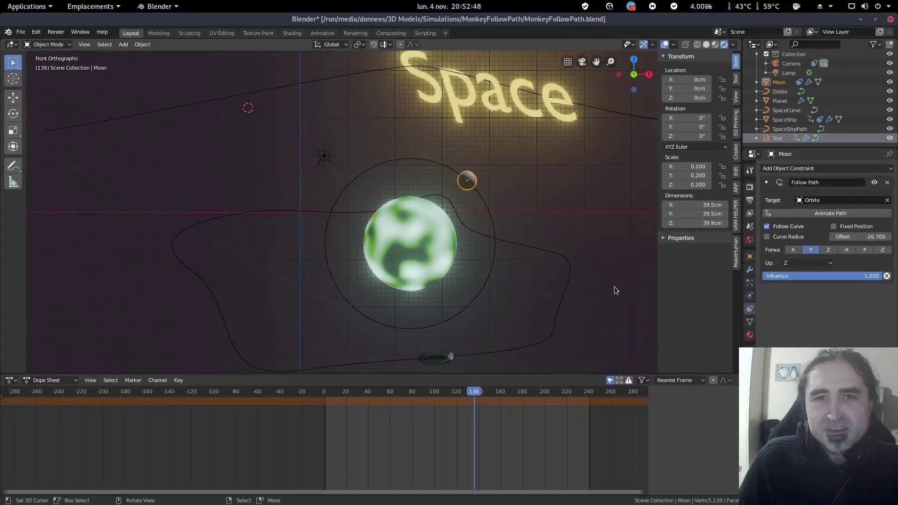
scroll(614, 290, "up", 3)
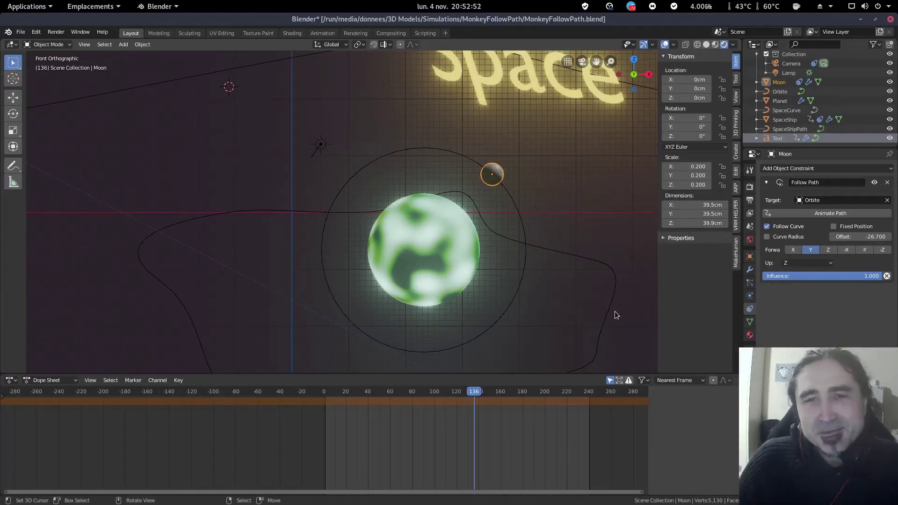
middle_click_drag(535, 255, 519, 226, "shift")
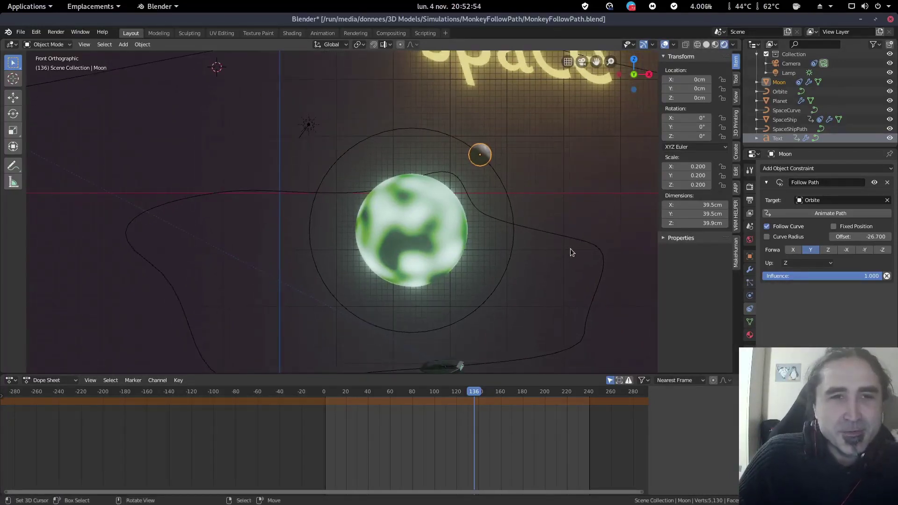
scroll(571, 248, "up", 1)
middle_click_drag(596, 251, 566, 243, "shift")
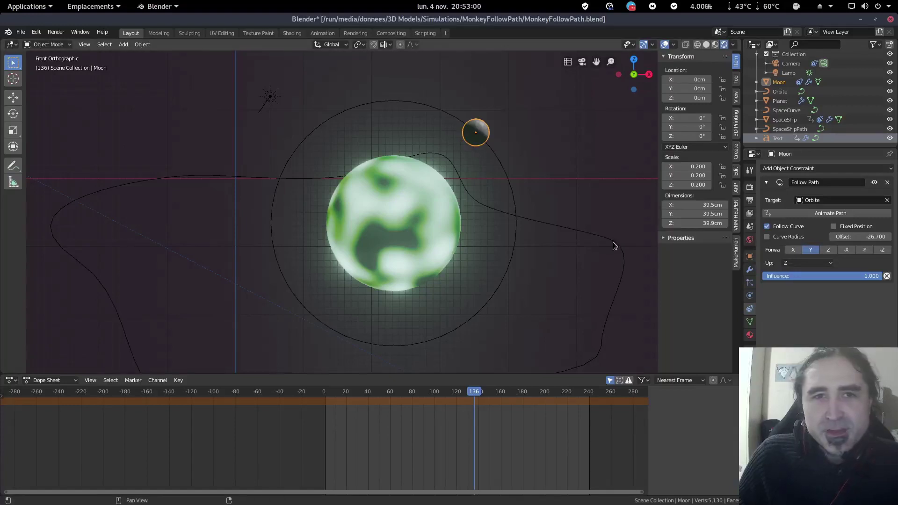
- Insert a keyframe on the Influence of the Moon's Follow Path constraint at frame 1
left_click_drag(447, 393, 325, 401)
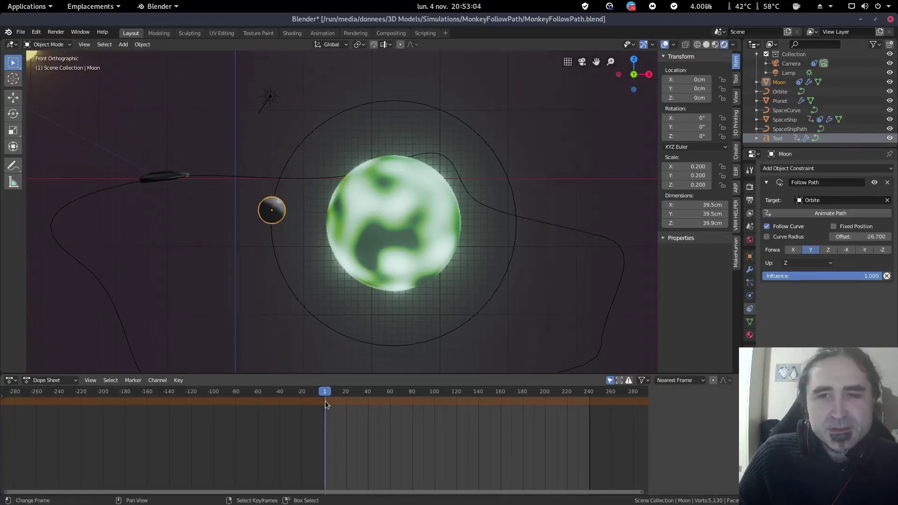
right_click(854, 279)
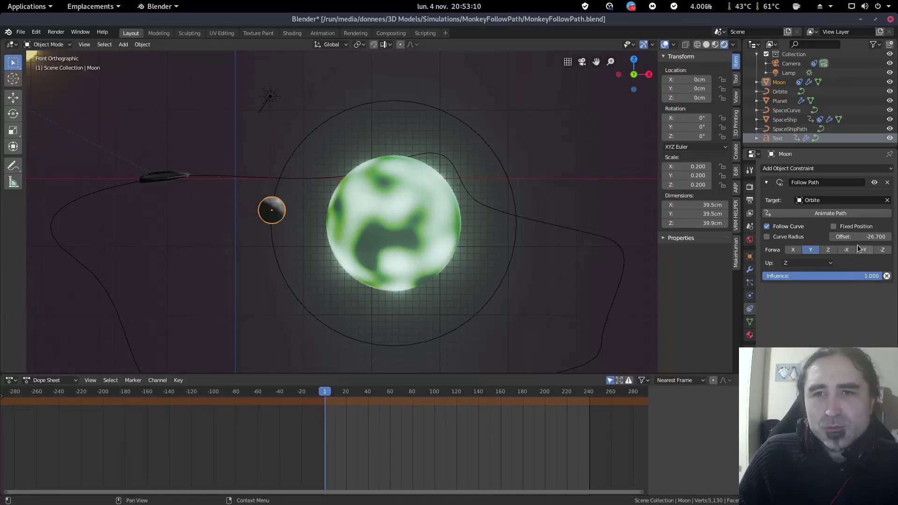
right_click(838, 236)
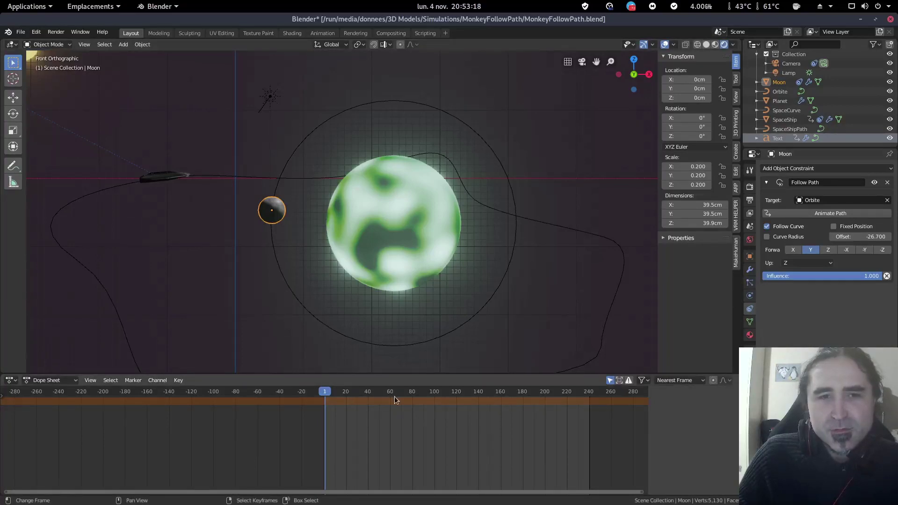
left_click_drag(387, 394, 326, 392)
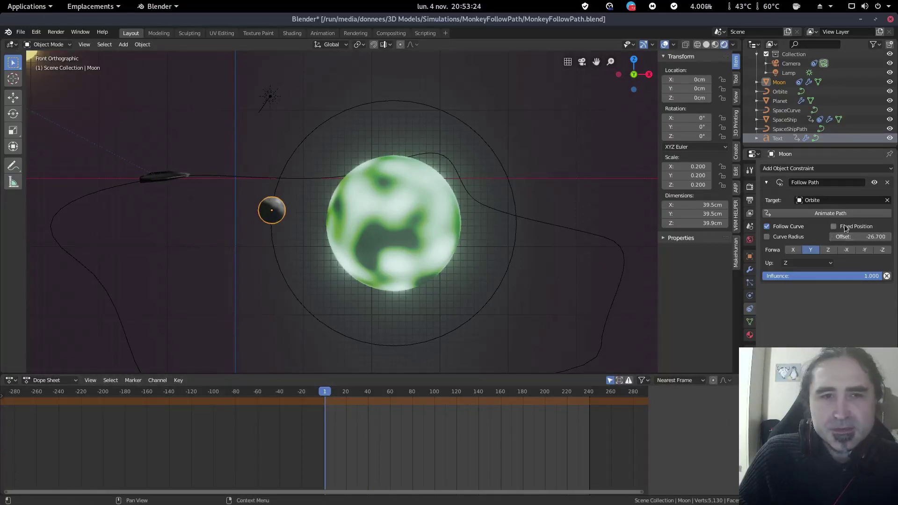
right_click(812, 276)
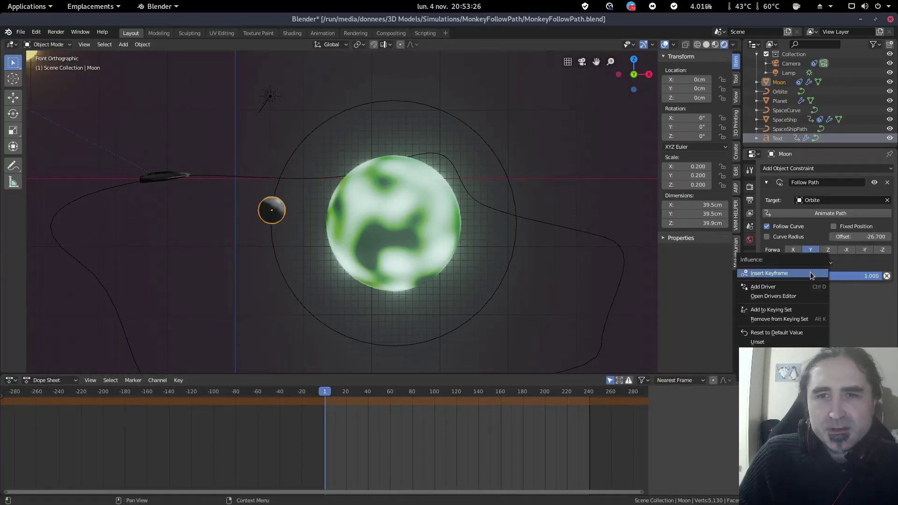
left_click(812, 275)
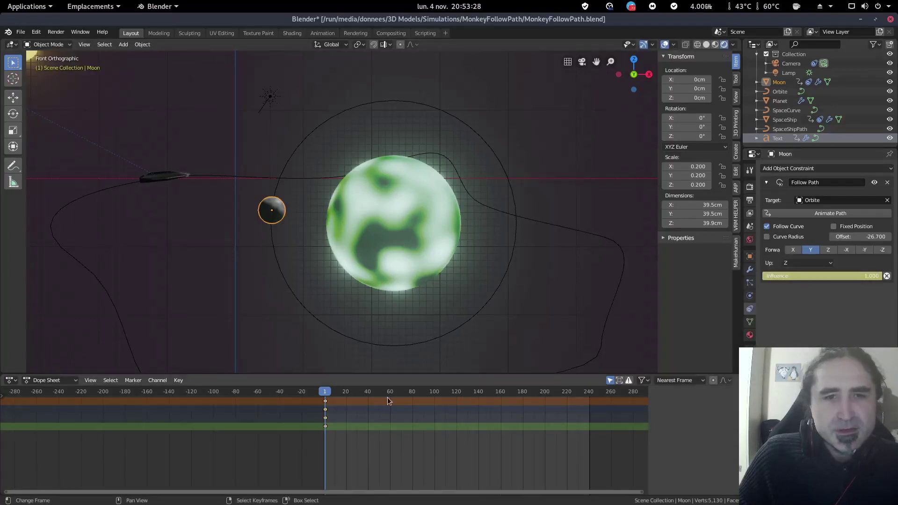
- At frame 82, lower the Moon's Follow Path influence to about 0.481 and keyframe it
left_click_drag(388, 398, 415, 399)
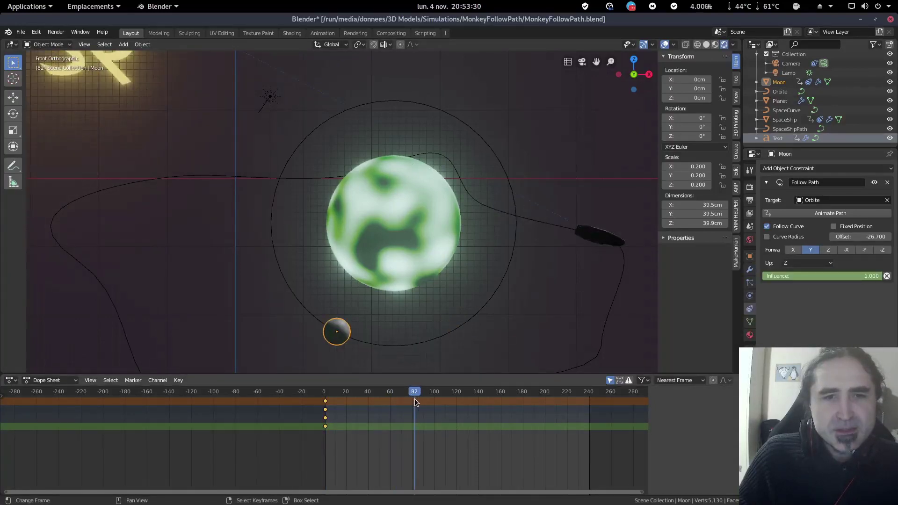
right_click(849, 276)
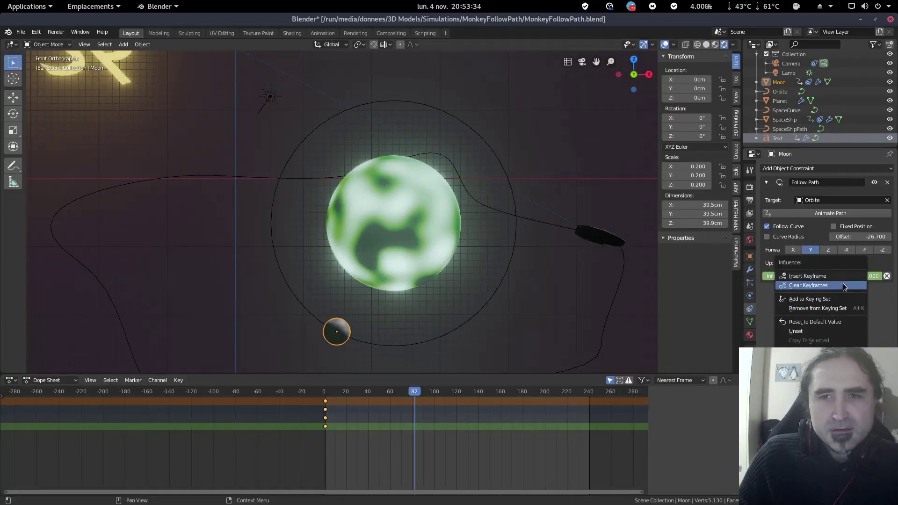
left_click(835, 278)
left_click_drag(847, 276, 784, 276)
right_click(819, 275)
left_click(819, 276)
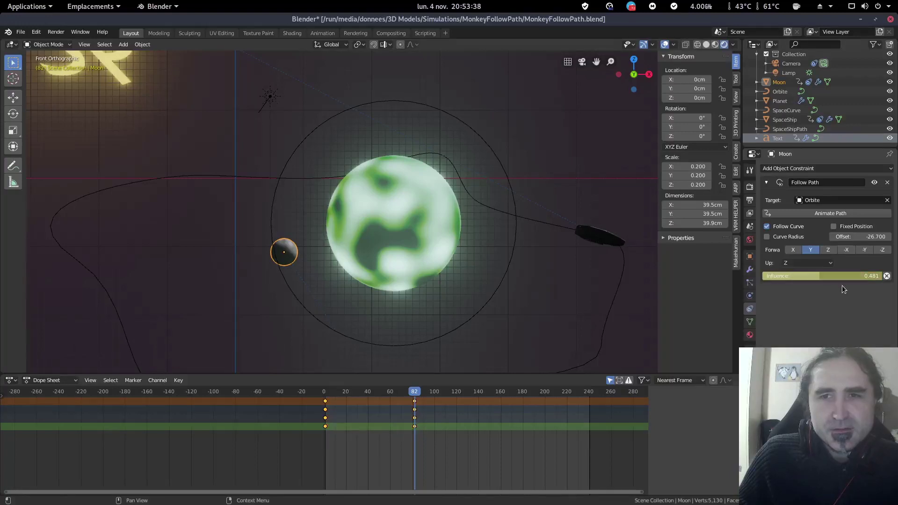
- Play the animation from the start of the timeline to check the Moon's movement, and stop playback
left_click(323, 397)
key("space")
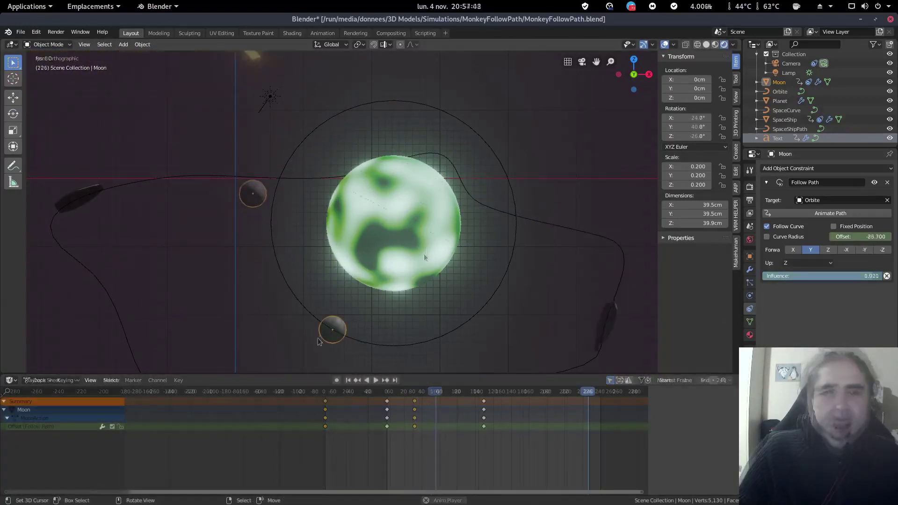
key("space")
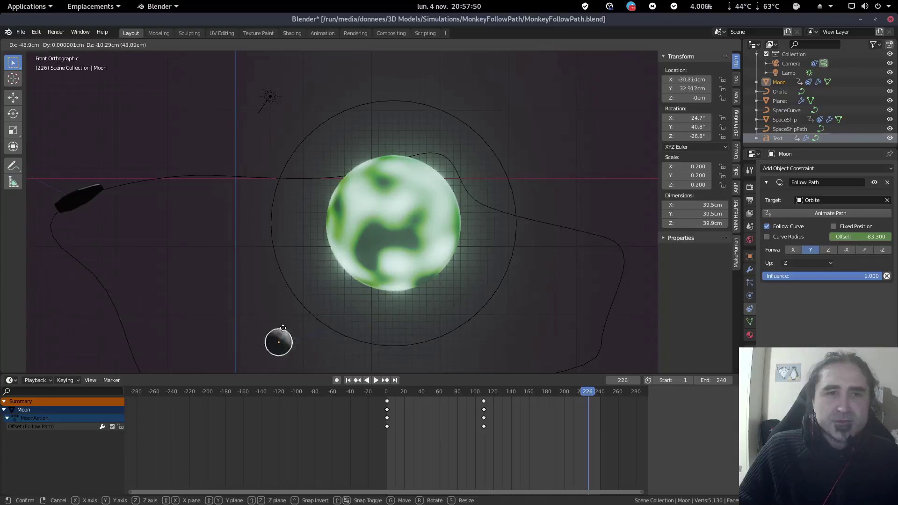
- Move the Moon off its orbit curve to about X -46.9 cm, Y 51.3 cm, and preview the animation until frame 49
left_click(254, 333)
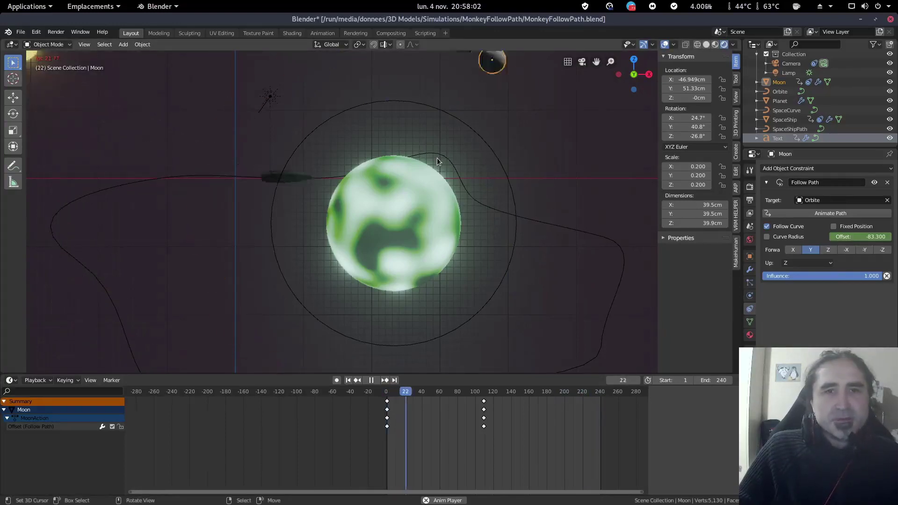
key("space")
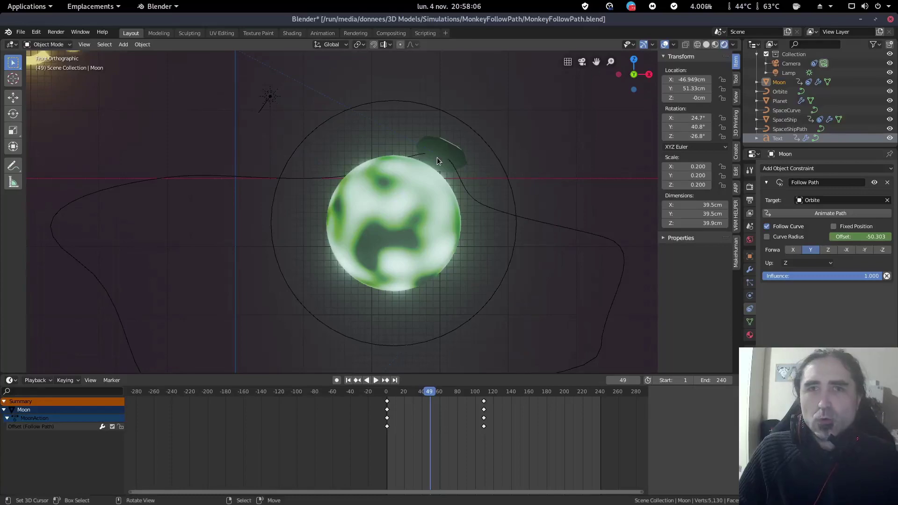
key("super")
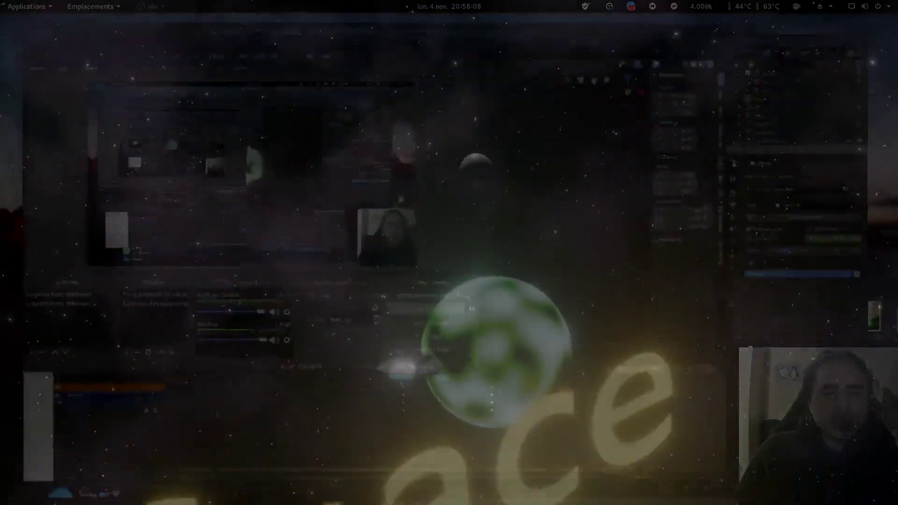